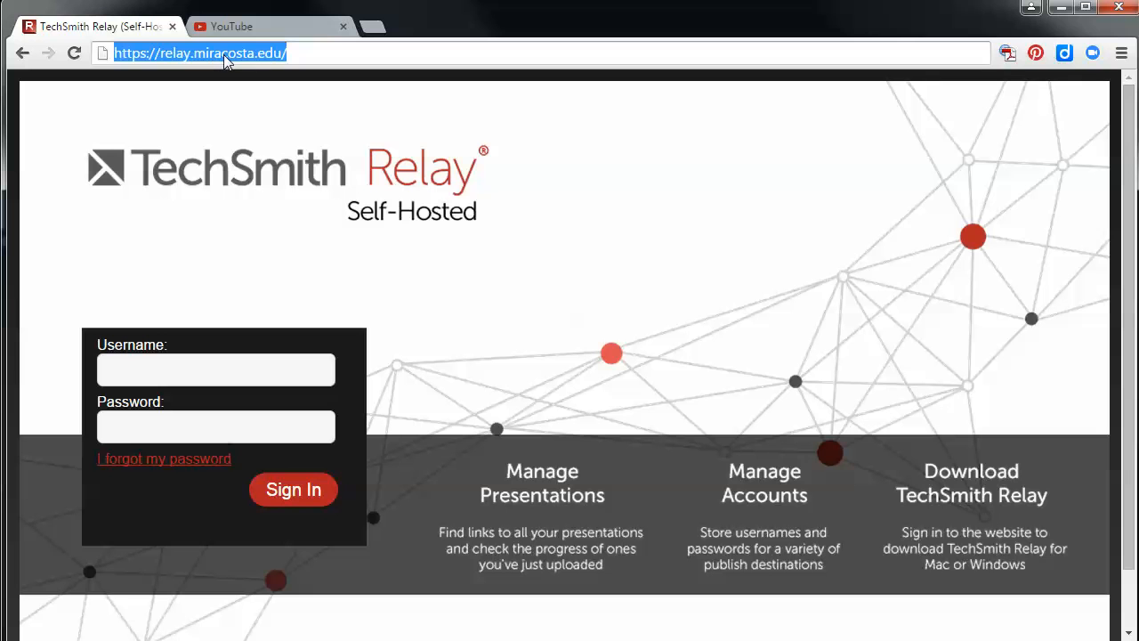
Sign in to TechSmith Relay with the account's username and password, and decline saving the password in the browser
click(159, 363)
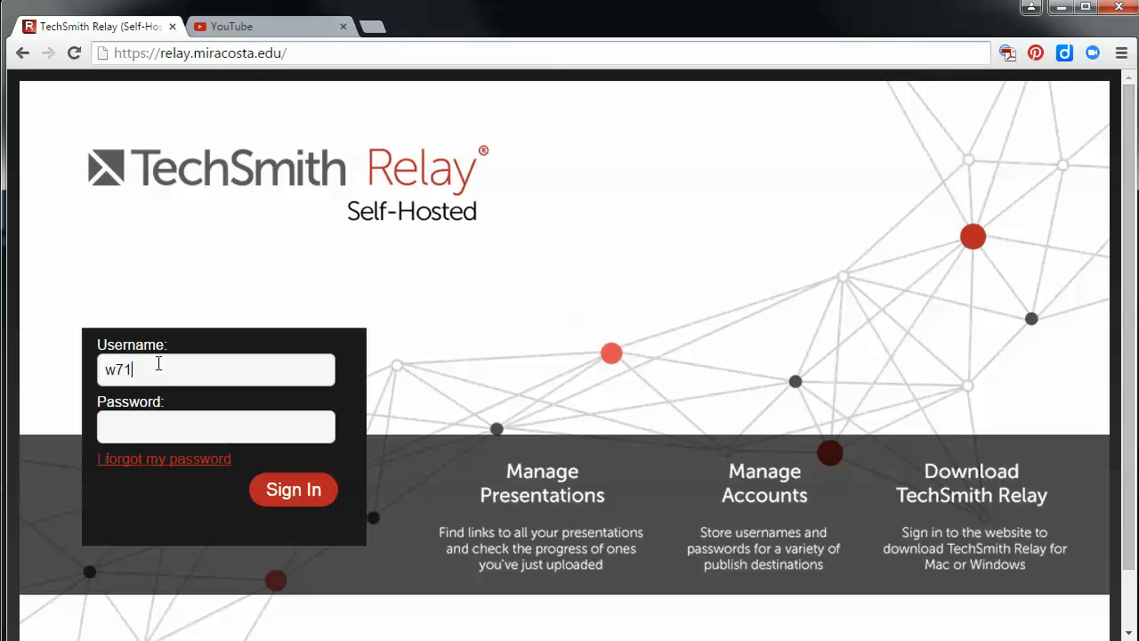
text(w7145273)
key(Tab)
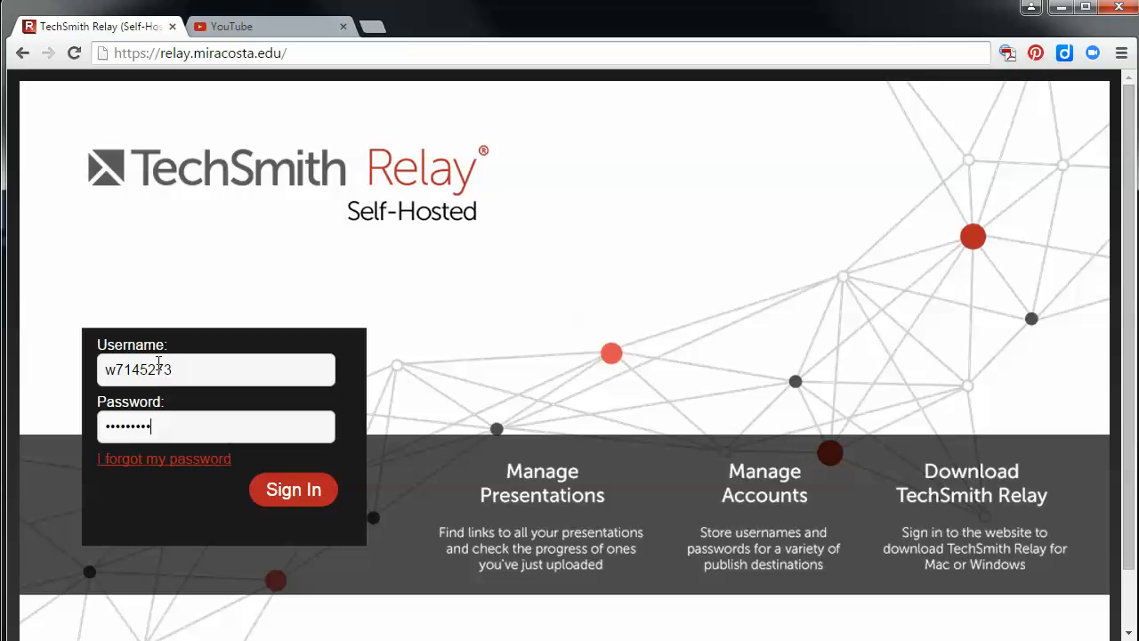
click(305, 495)
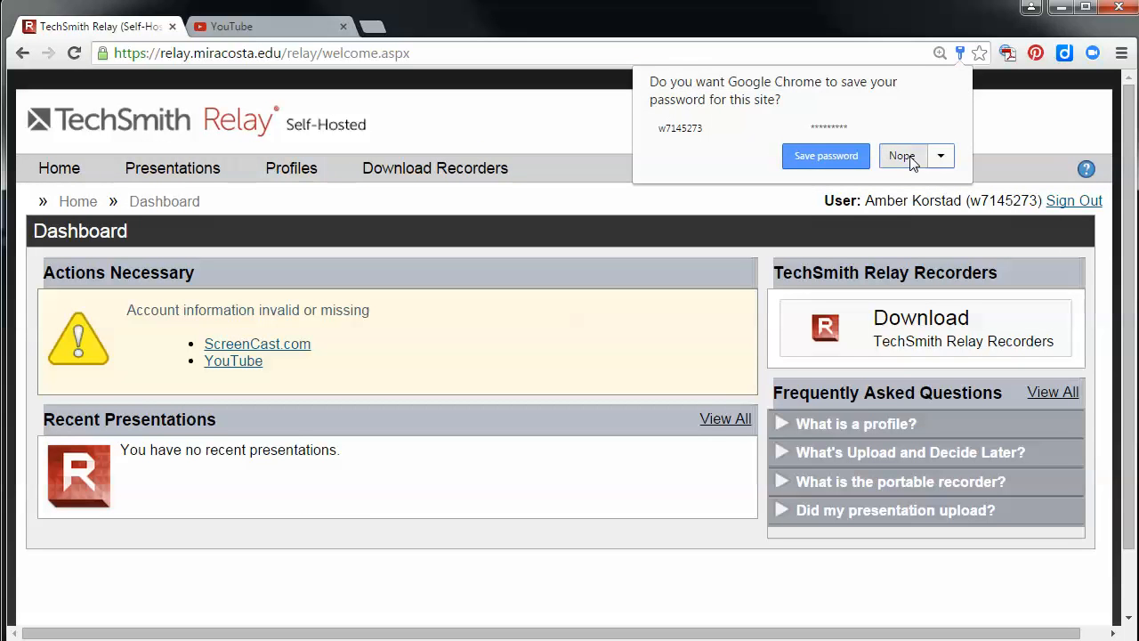
click(903, 152)
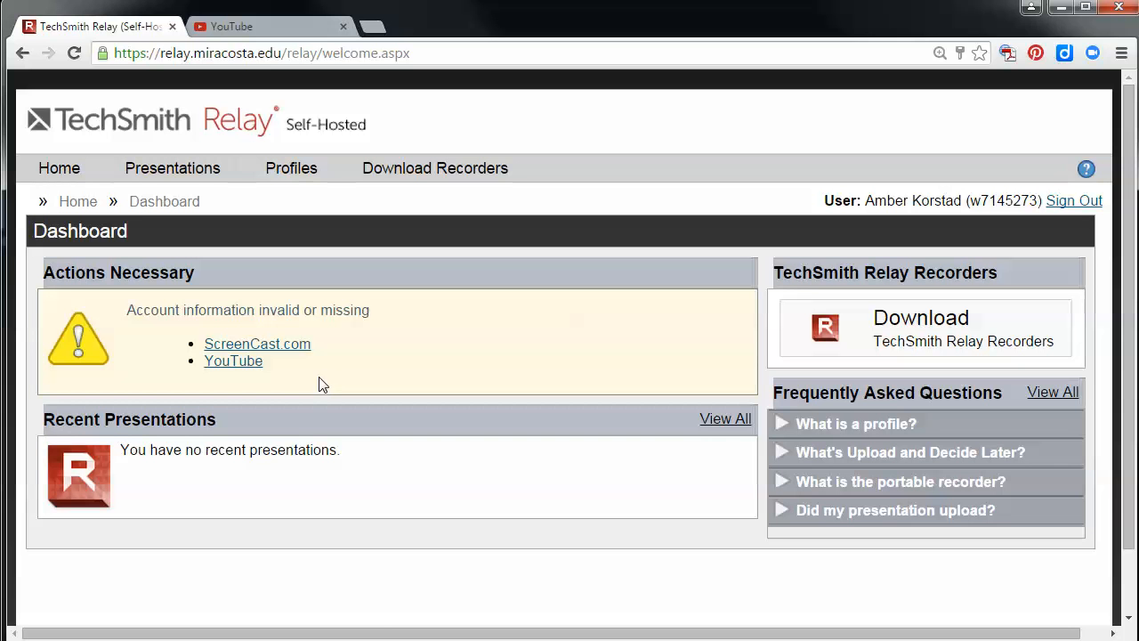
Open the YouTube publish account setup from the dashboard's necessary actions and start authenticating with YouTube
click(248, 371)
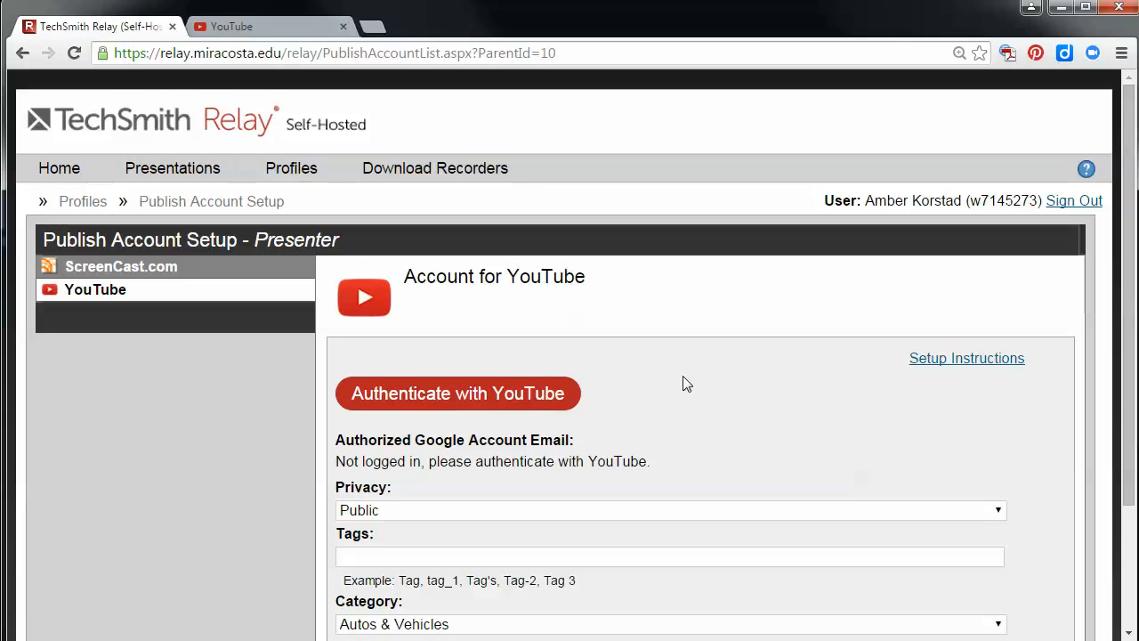
scroll(705, 378, down, 2)
scroll(712, 402, down, 1)
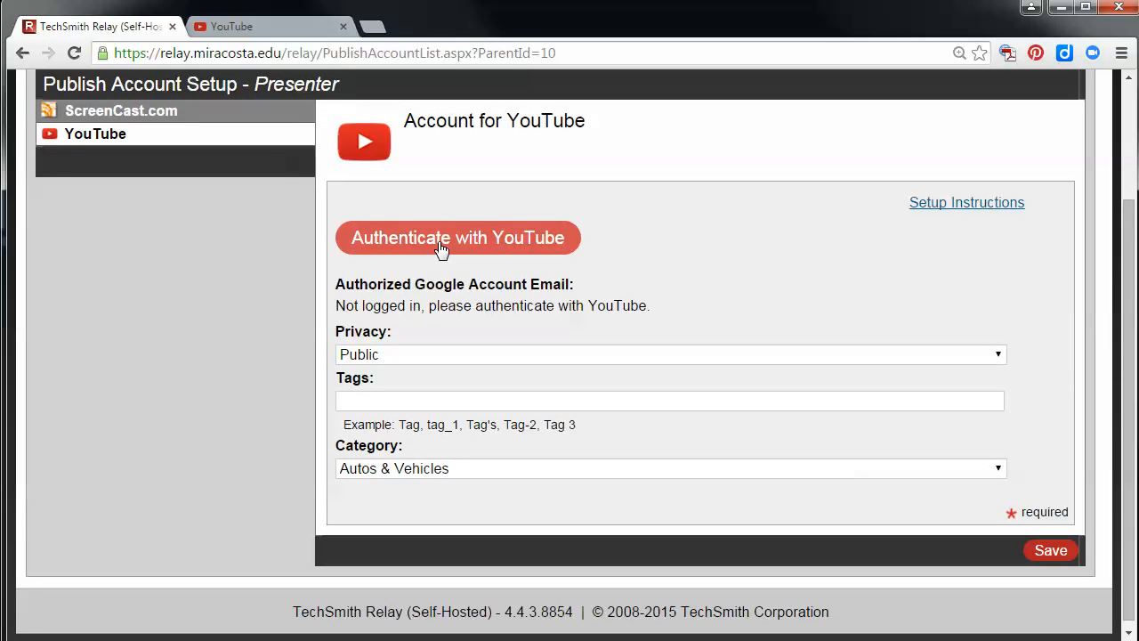
click(439, 249)
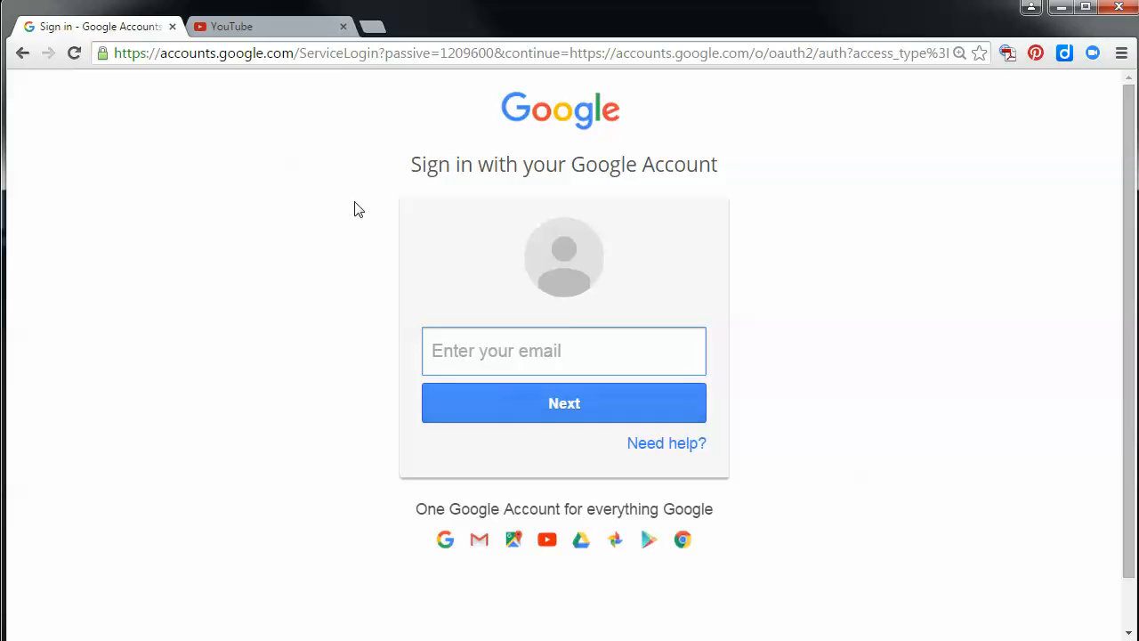
View the Create account option on YouTube's sign-in page, and return to the Google sign-in for Relay
click(288, 35)
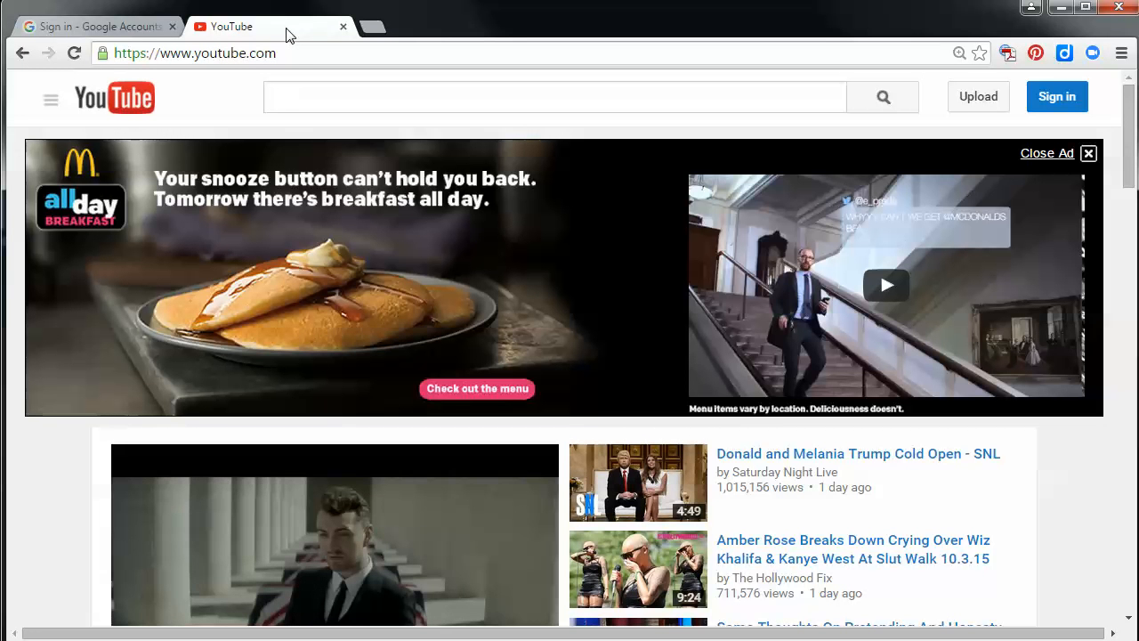
drag(295, 58, 162, 54)
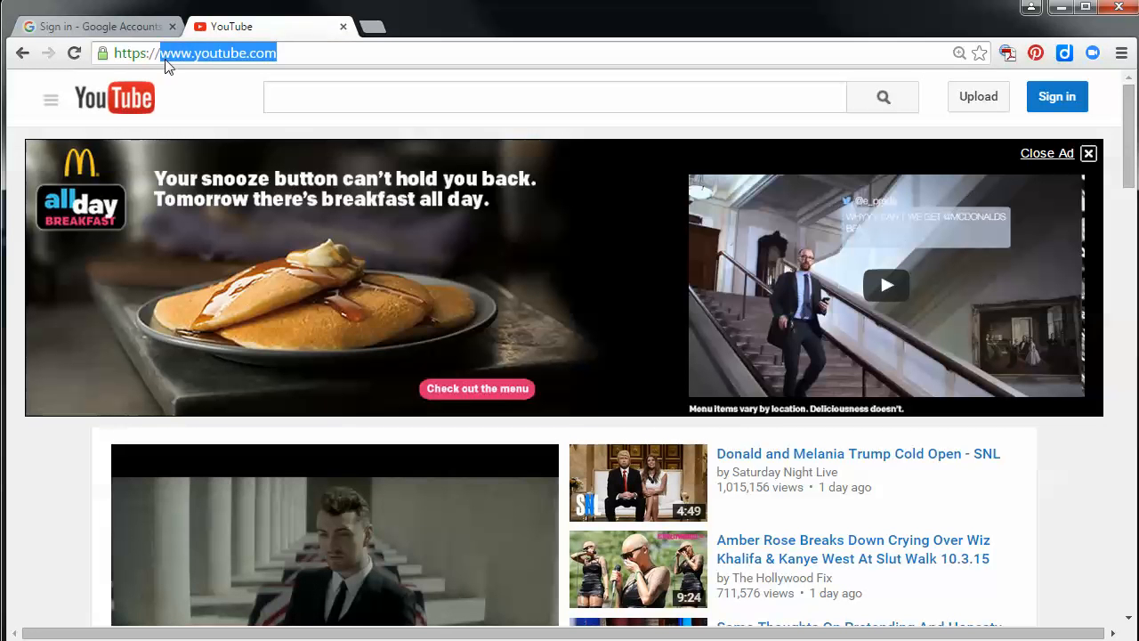
click(1051, 101)
scroll(892, 377, down, 3)
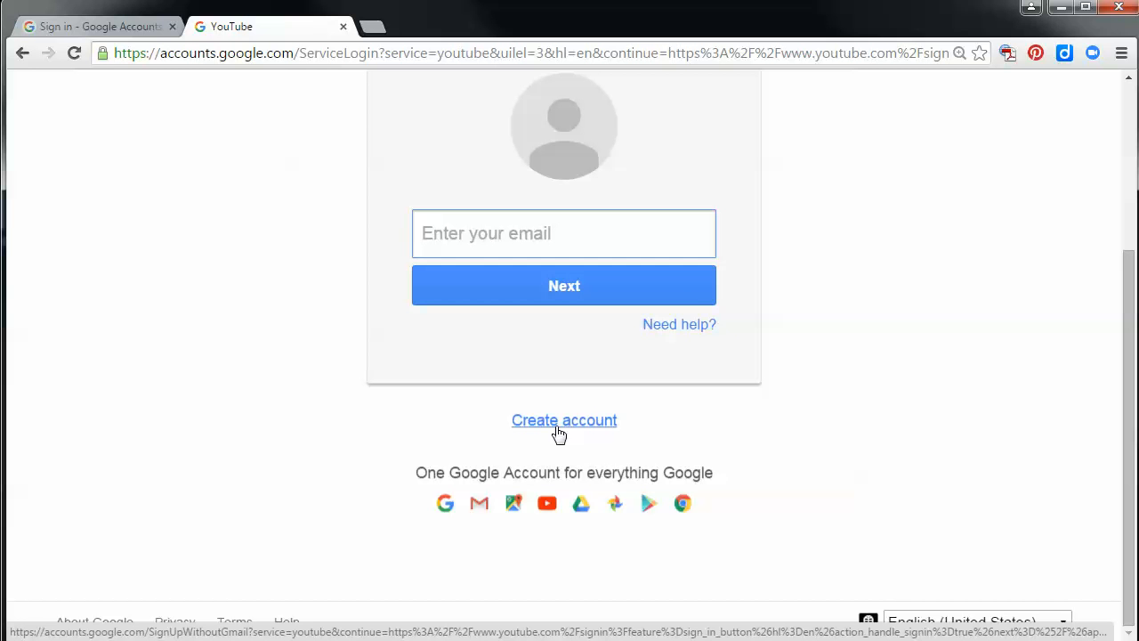
click(78, 28)
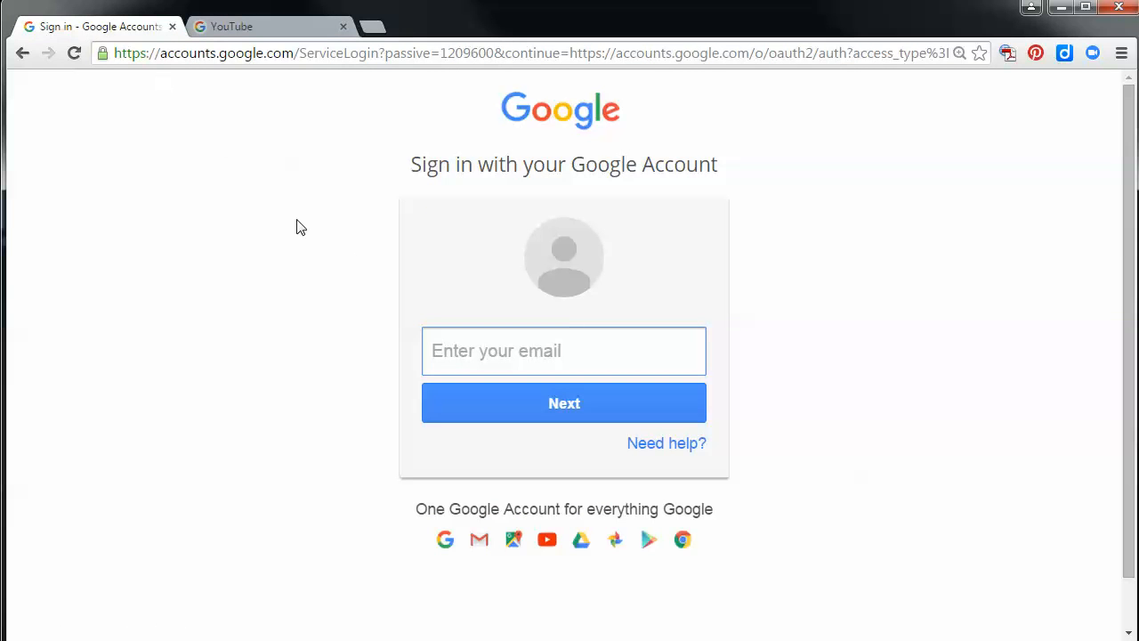
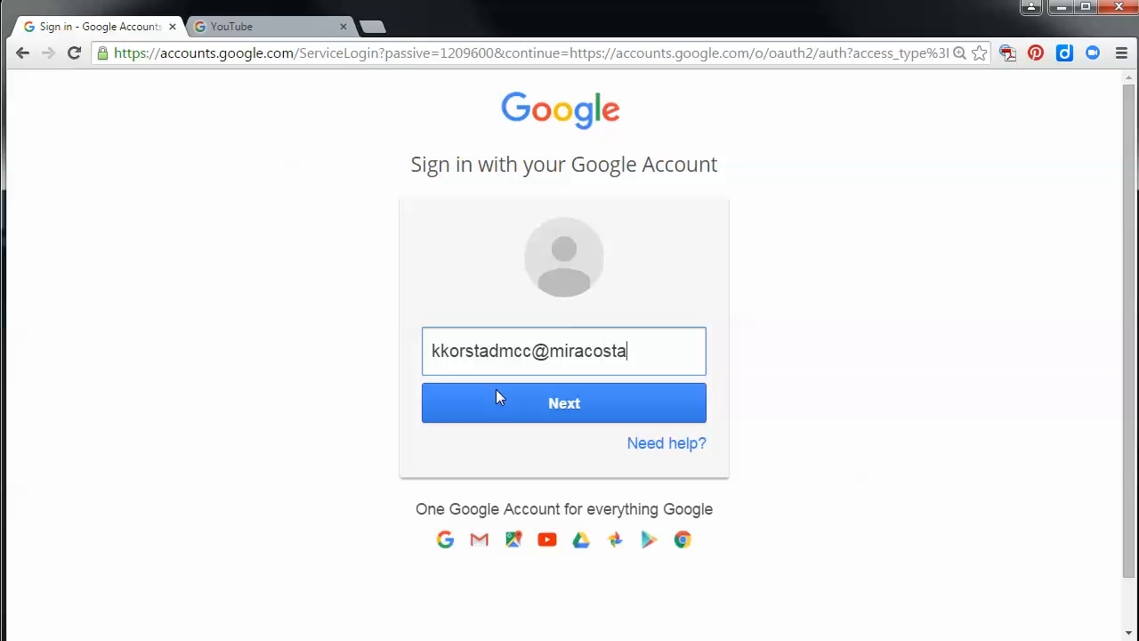
Try to continue the Google sign-in with the college e-mail address
click(534, 406)
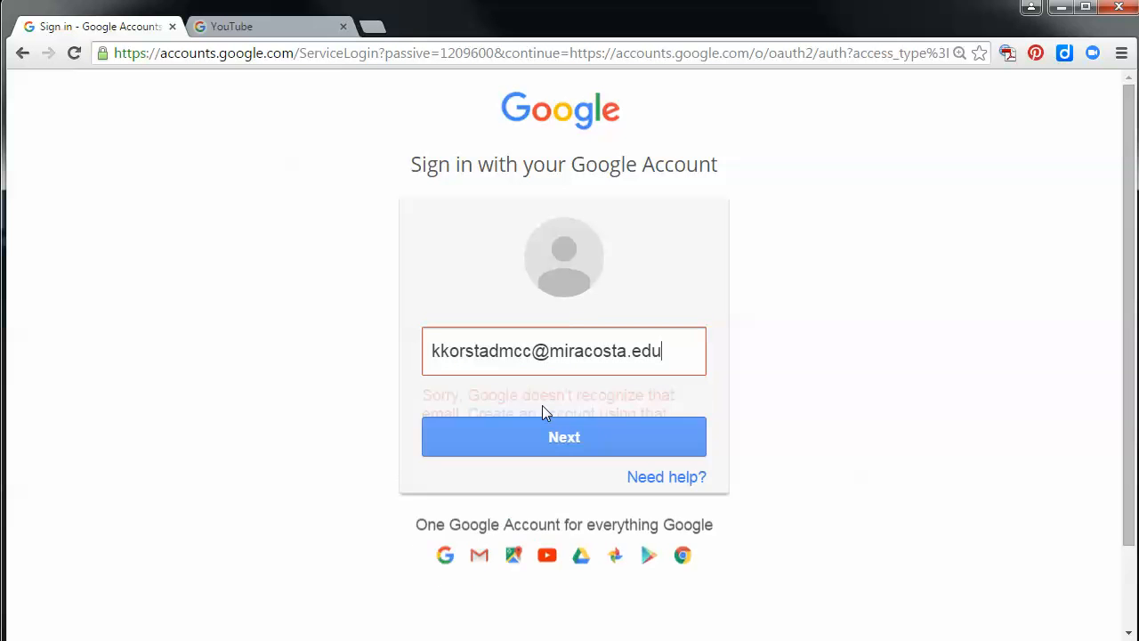
Sign in to Google with the Gmail address and account password without saving it, and allow Relay Integration offline access
drag(675, 351, 328, 347)
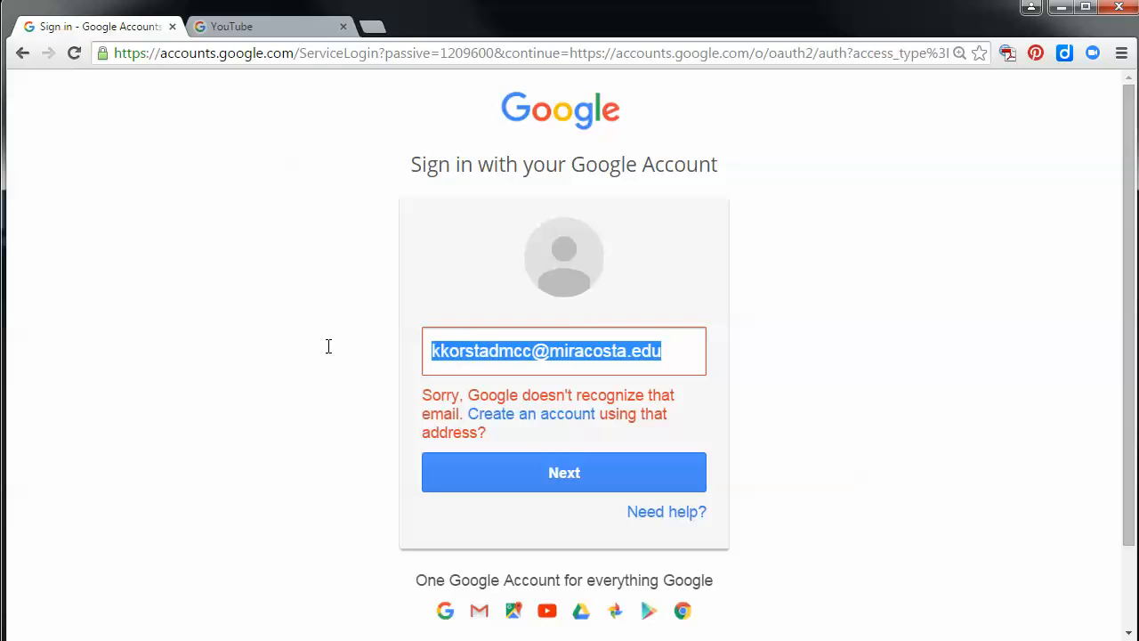
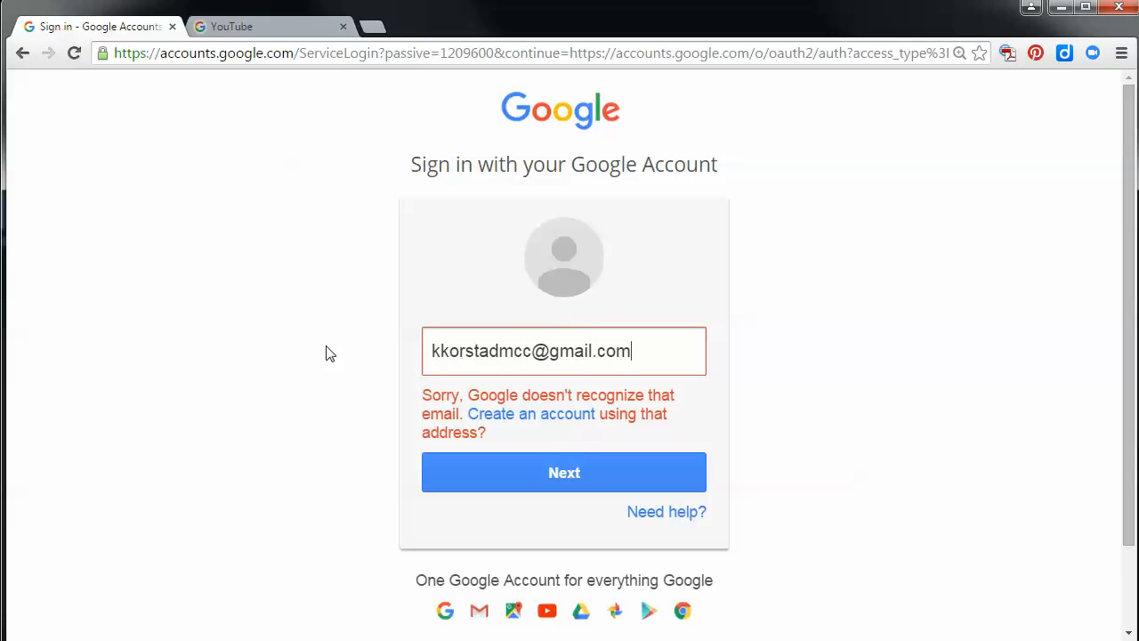
click(606, 468)
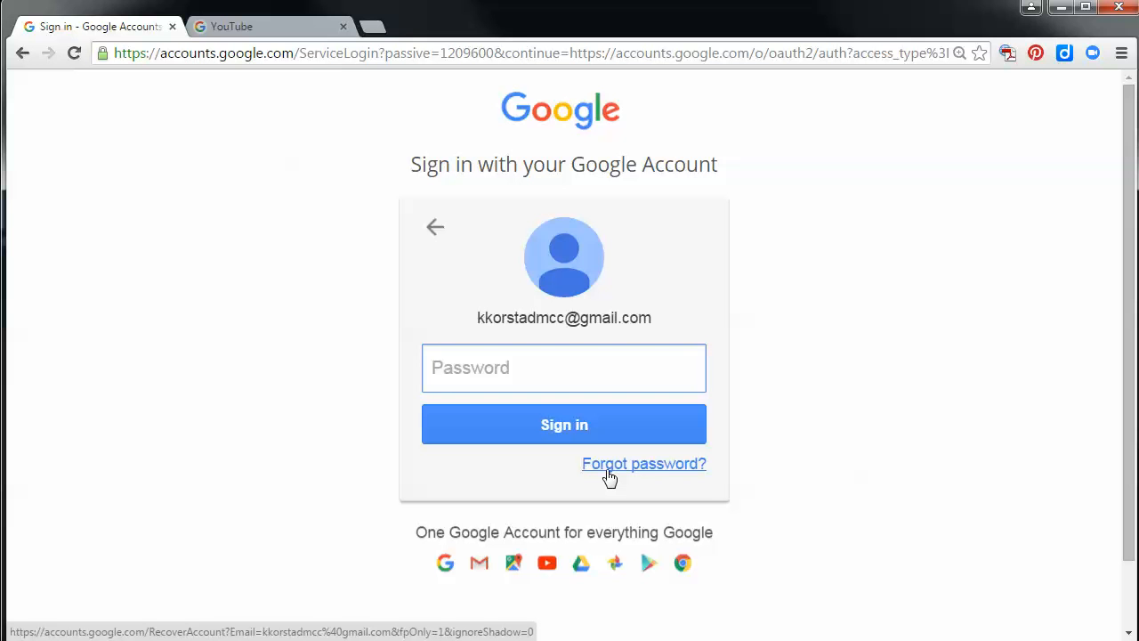
text(••••••)
click(605, 427)
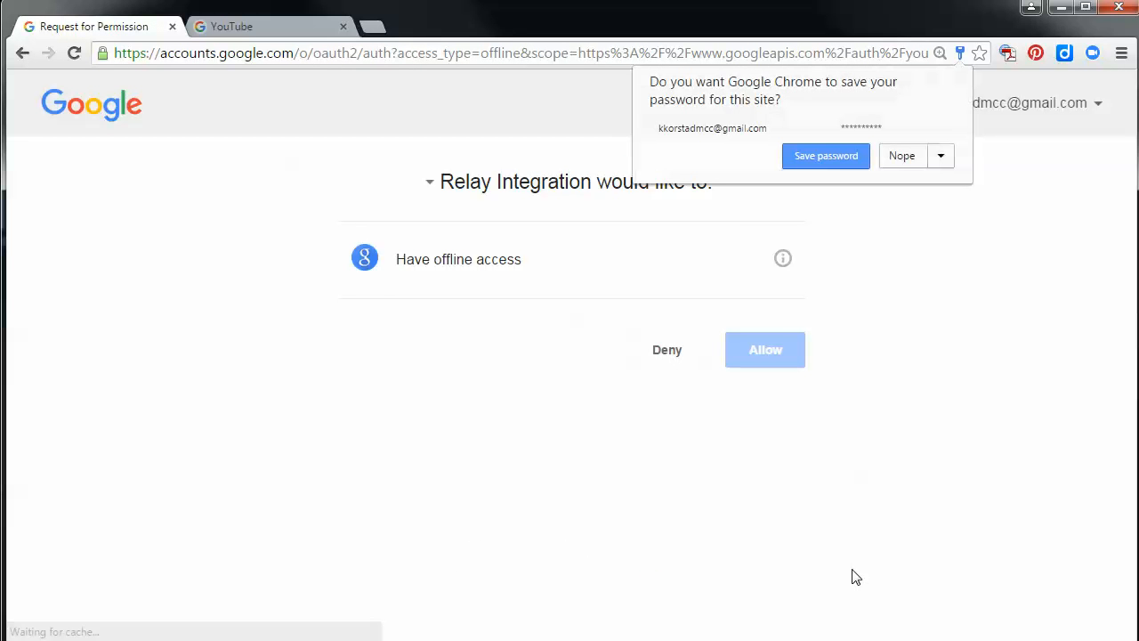
click(901, 158)
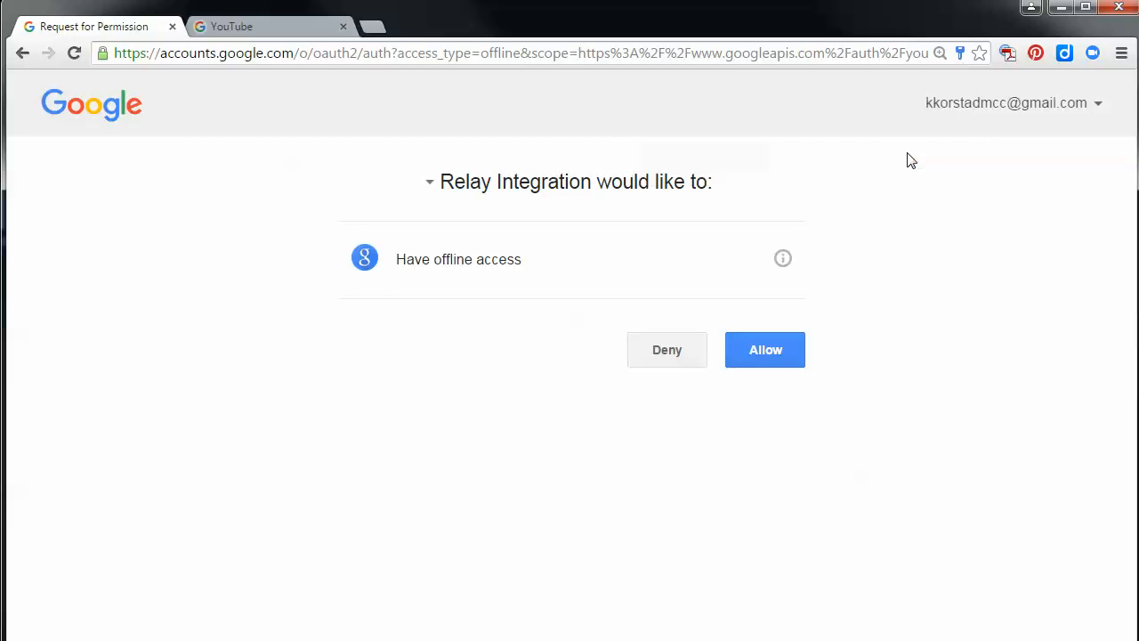
click(773, 350)
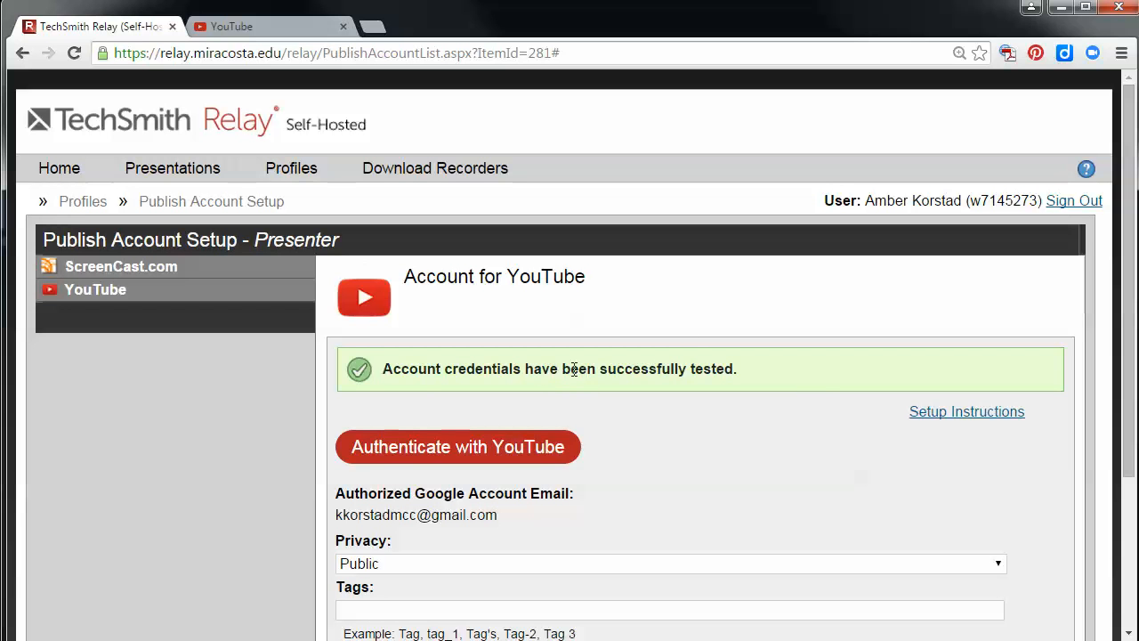
Set the YouTube publish account's privacy to Unlisted and review the other privacy options
scroll(853, 411, down, 3)
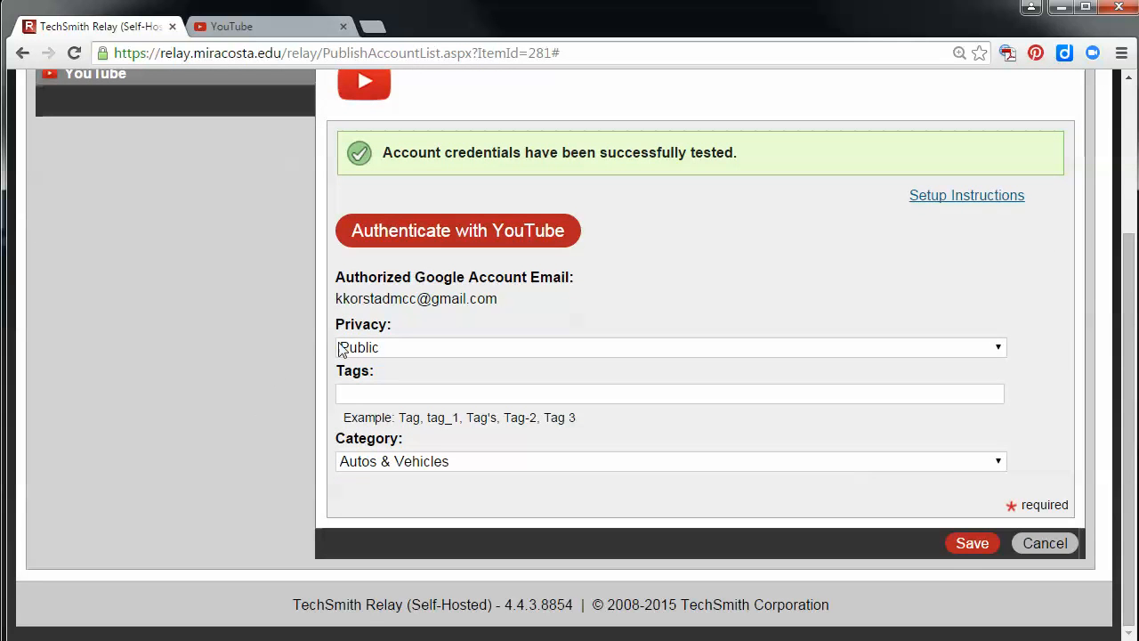
click(431, 348)
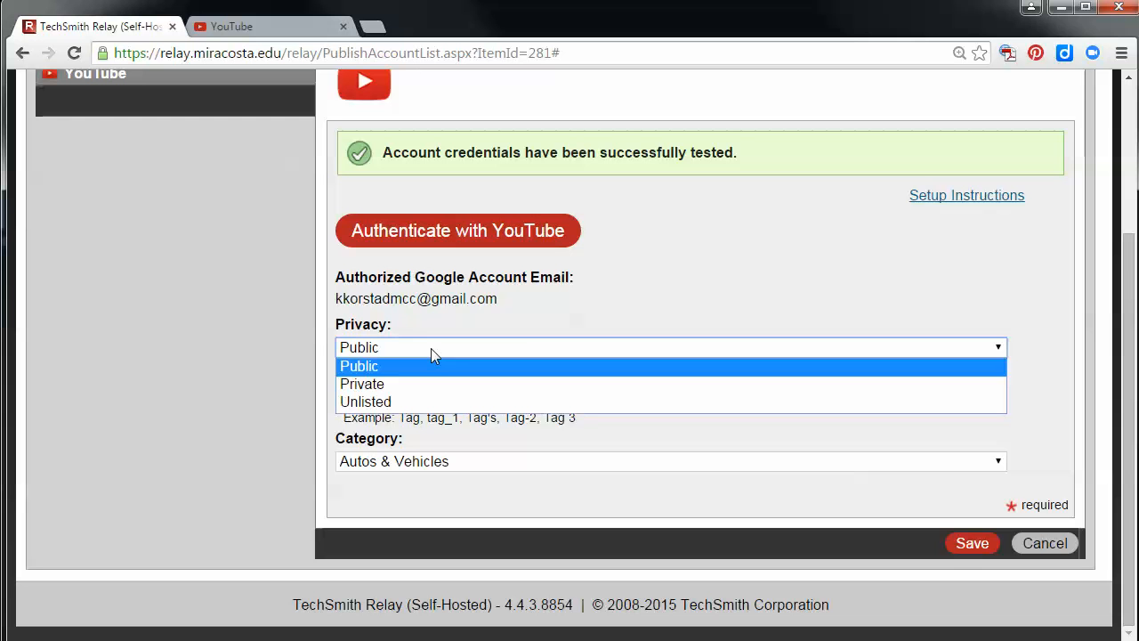
click(430, 403)
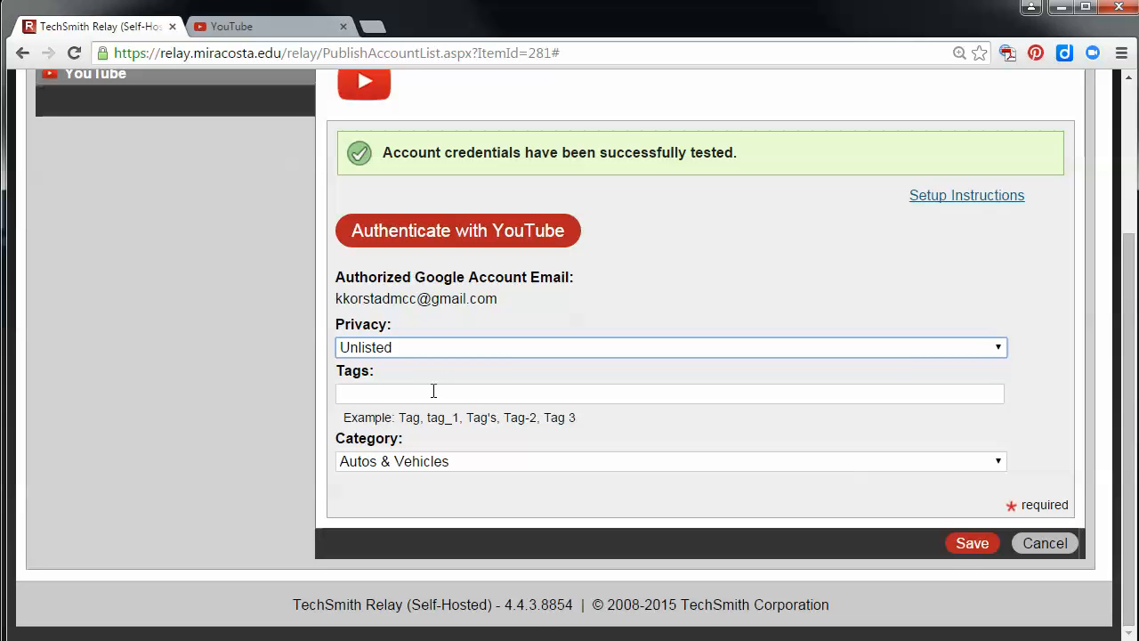
click(440, 353)
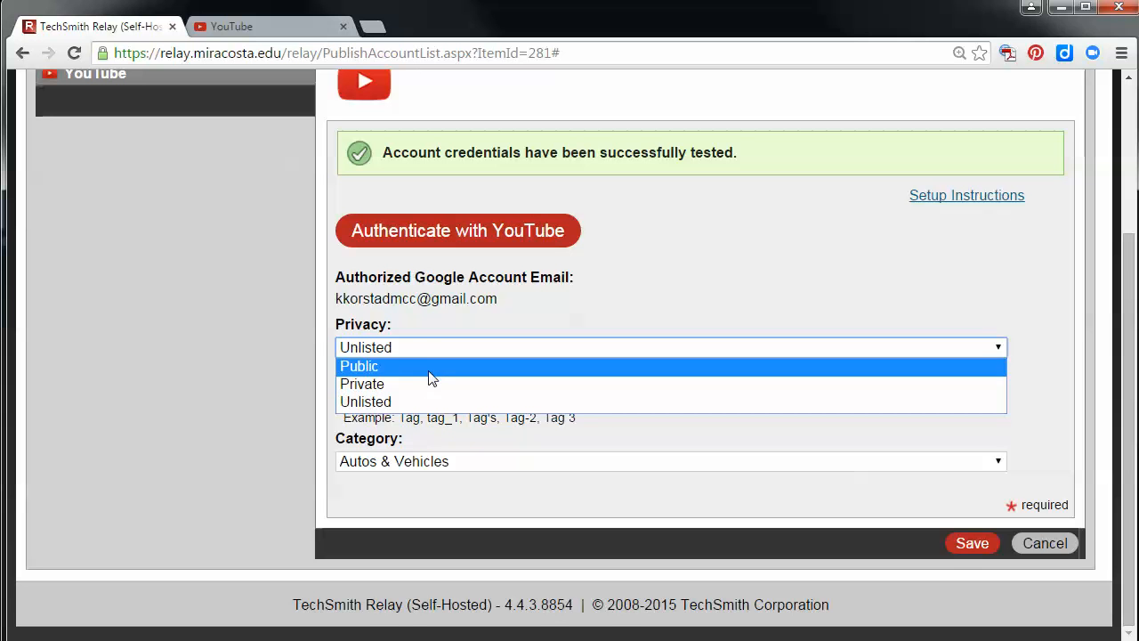
click(733, 266)
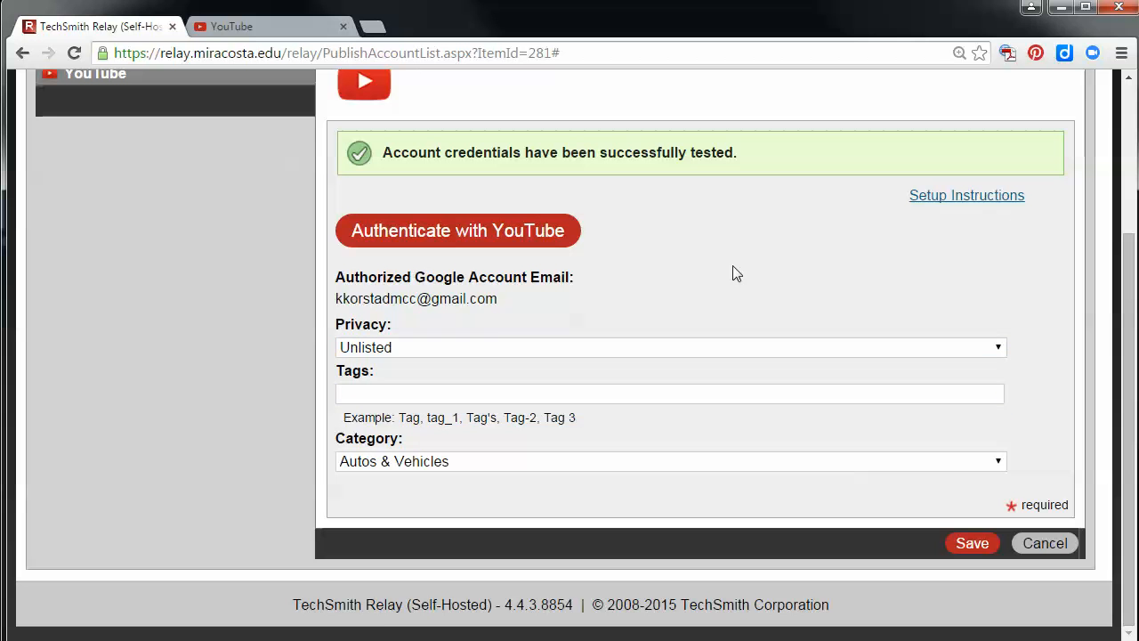
Set the YouTube publish account's privacy to Public and save the account
click(499, 346)
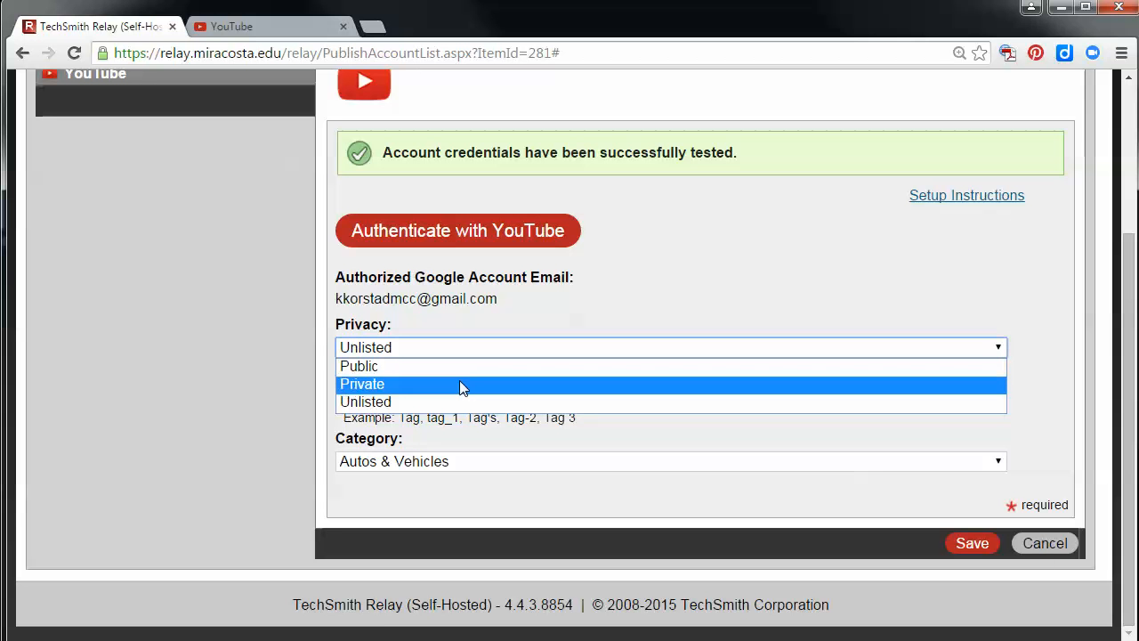
click(459, 366)
click(973, 544)
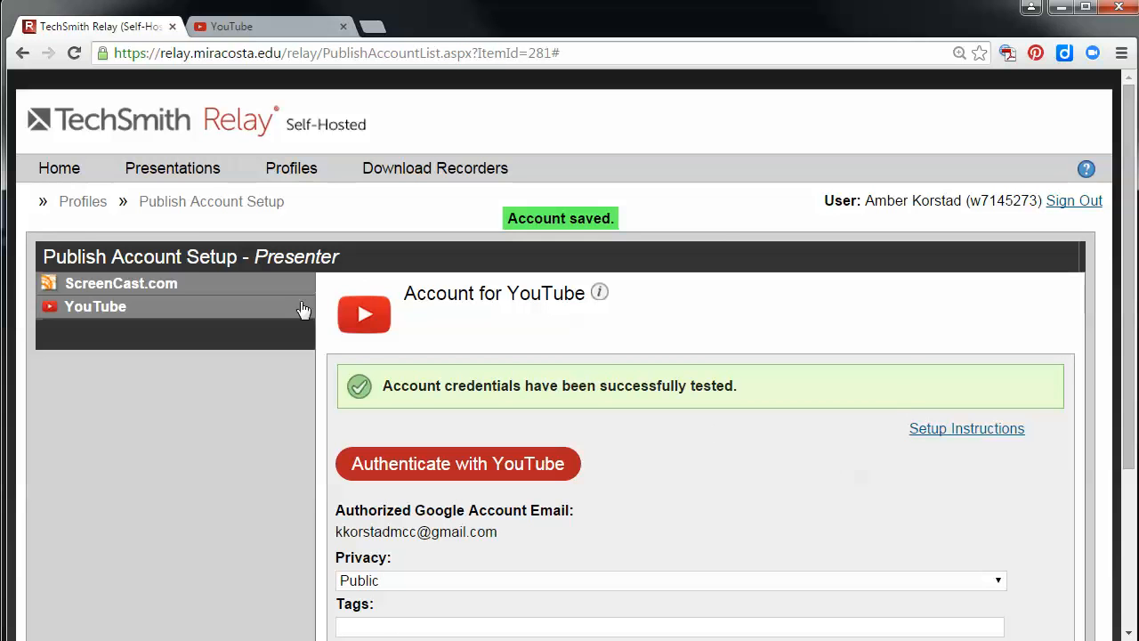
Return to the Relay dashboard from the publish account setup
mouse_move(74, 169)
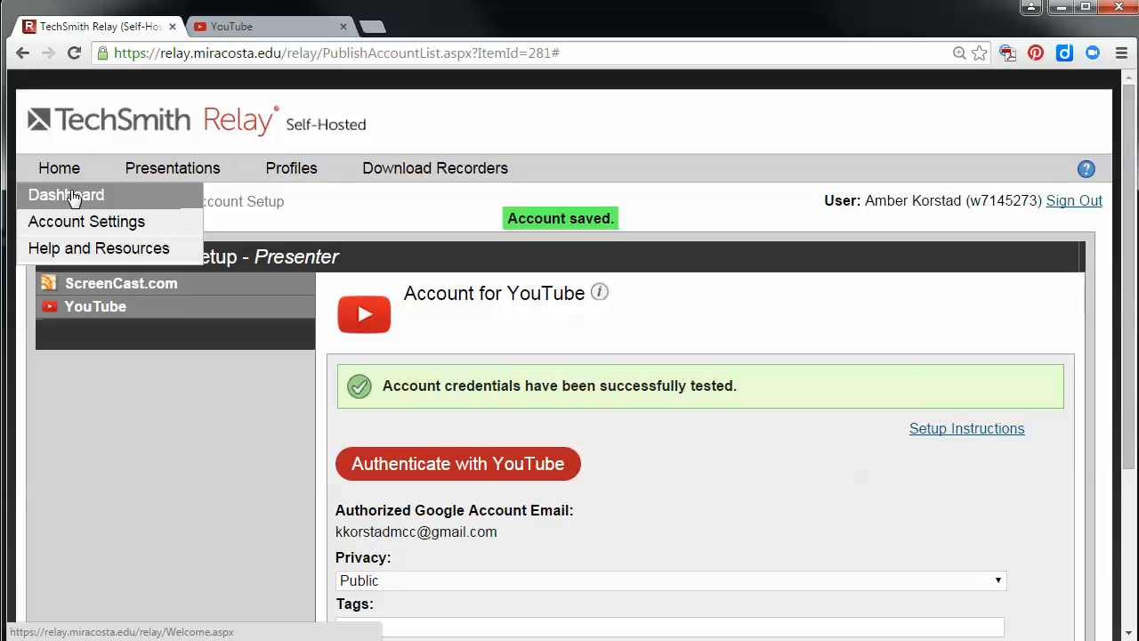
click(73, 197)
mouse_move(81, 219)
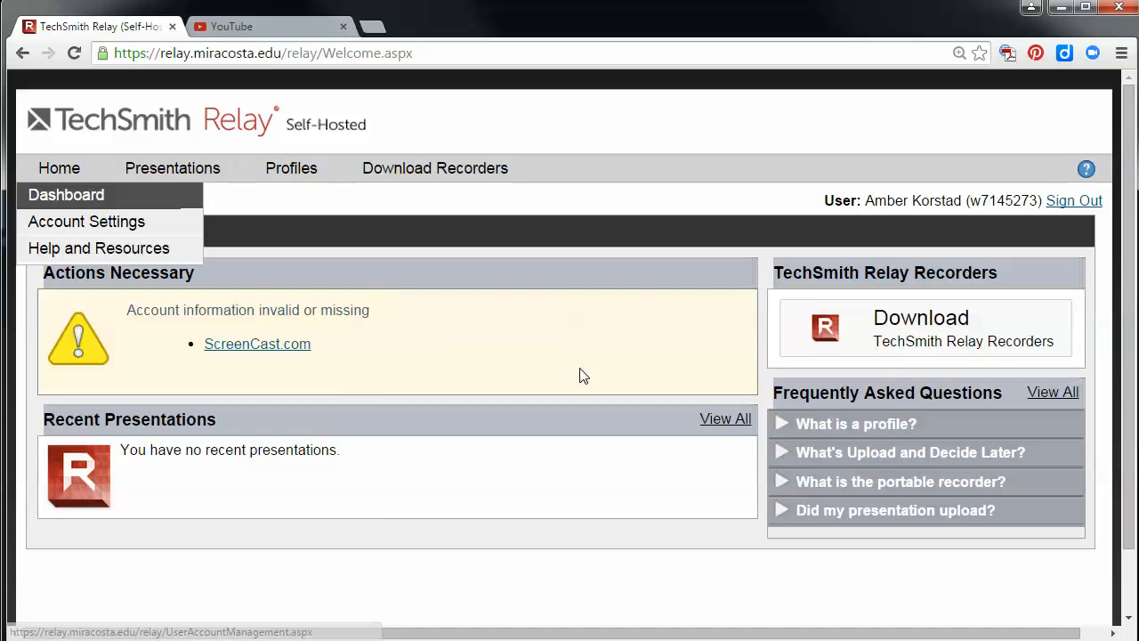
Open the TechSmith Relay Recorders downloads and start the Windows download of WinTechSmithRecorder.exe, cancelling the save
click(860, 320)
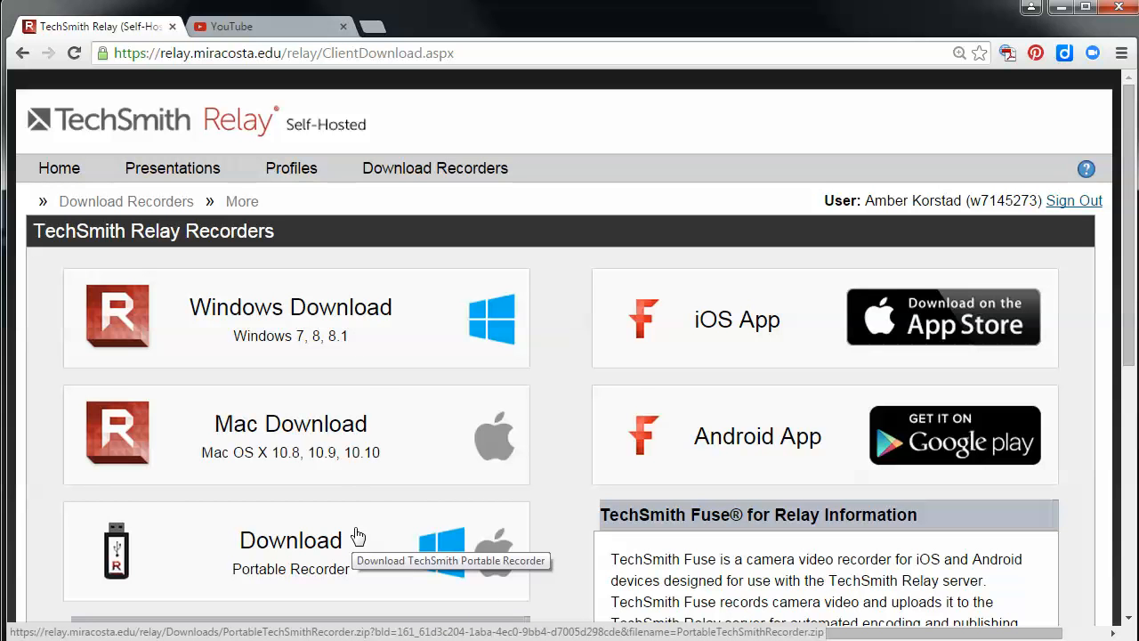
click(387, 320)
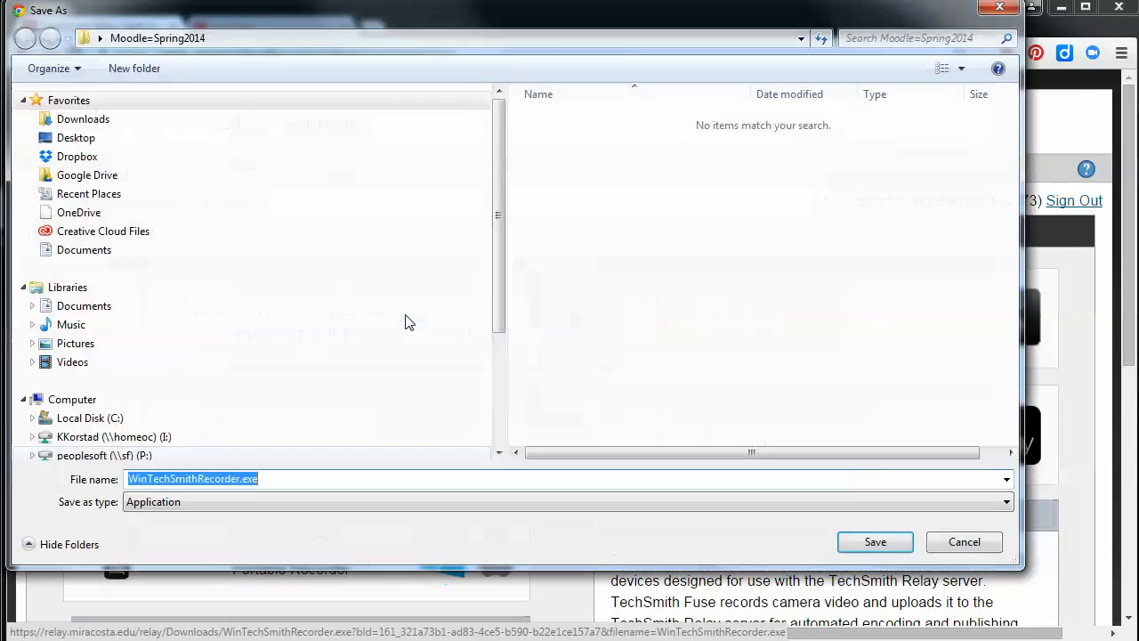
click(965, 542)
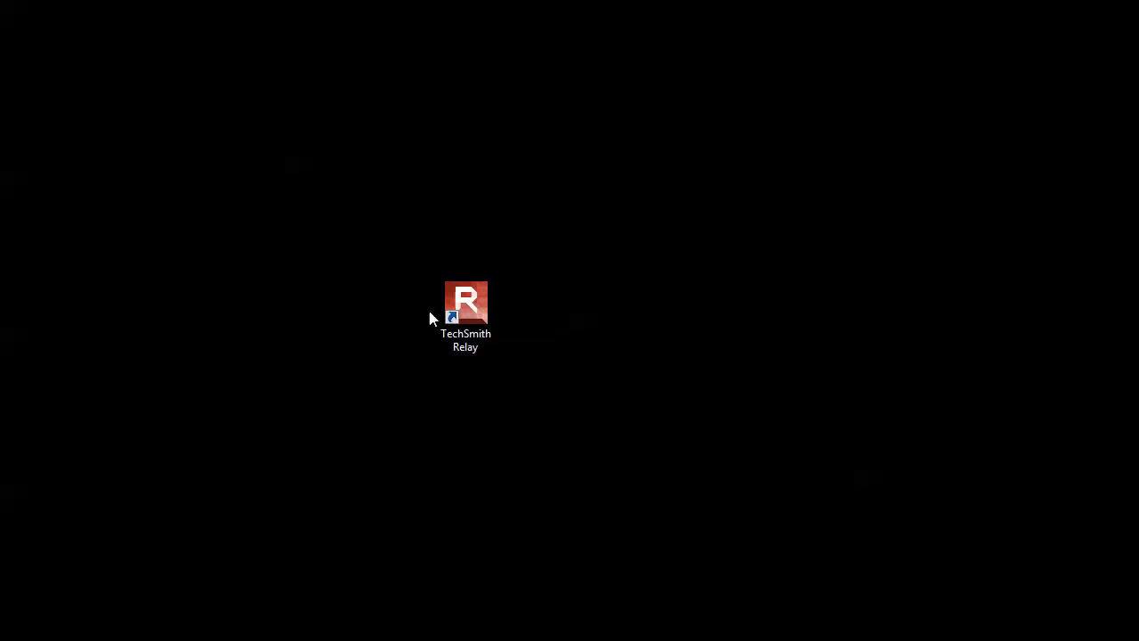
Launch the TechSmith Relay recorder and log in as a presenter with the account username and password
double_click(472, 300)
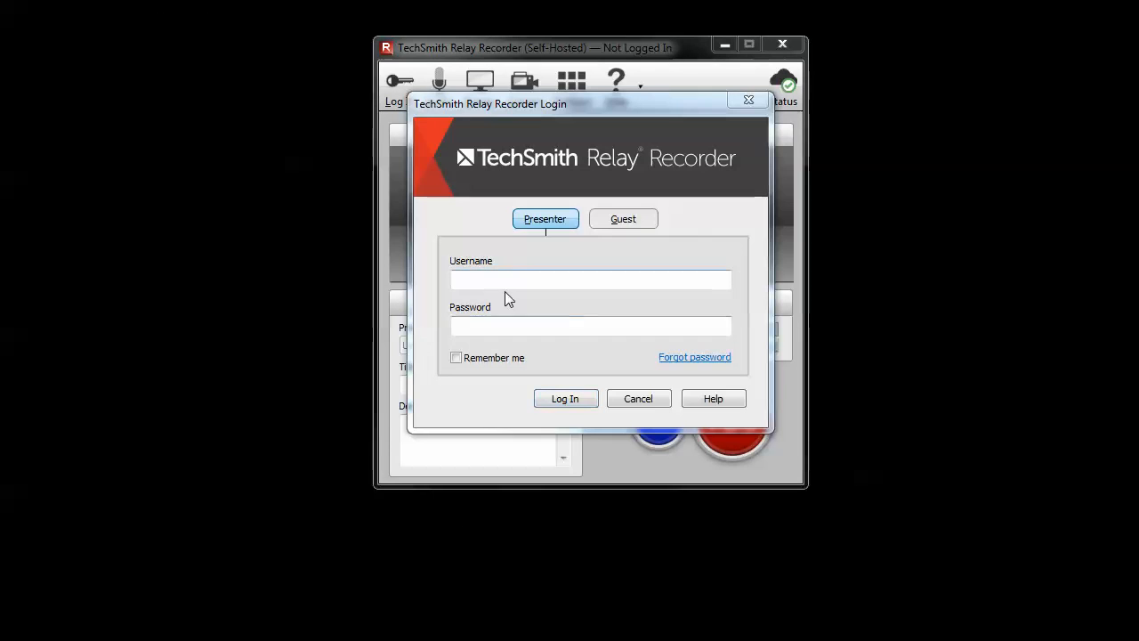
click(479, 283)
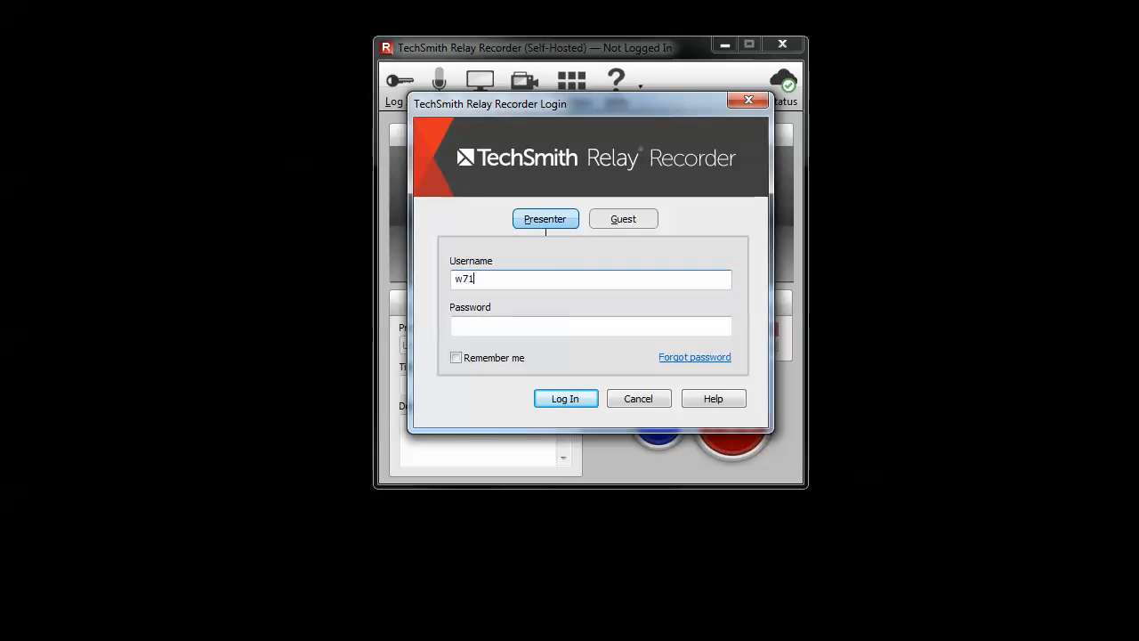
text(w7145273)
key(Tab)
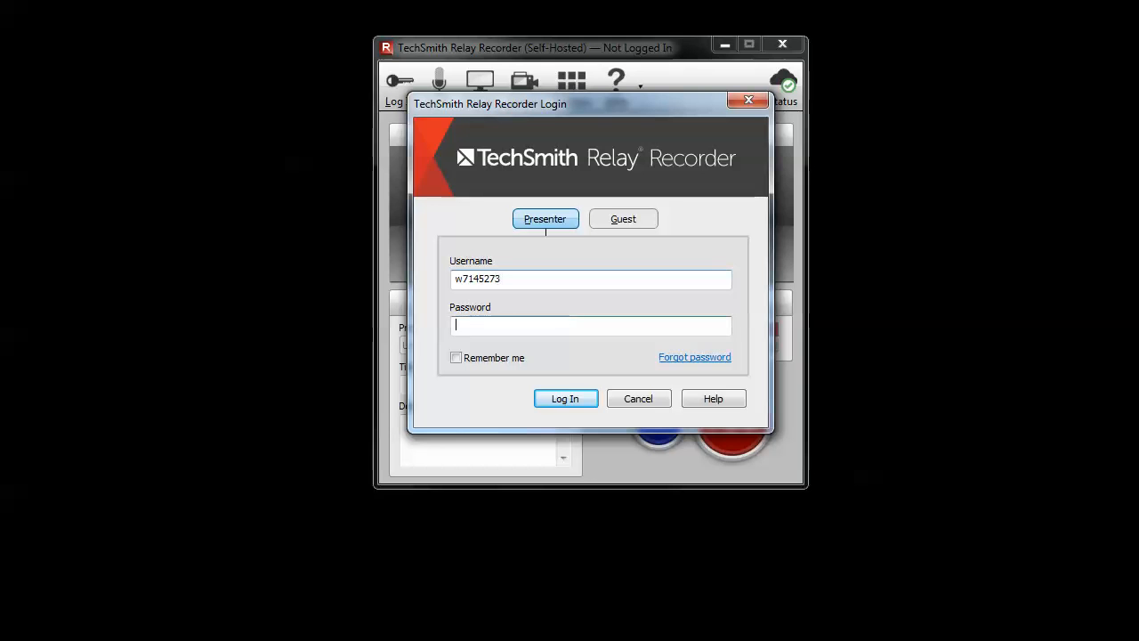
text(•••)
text(***)
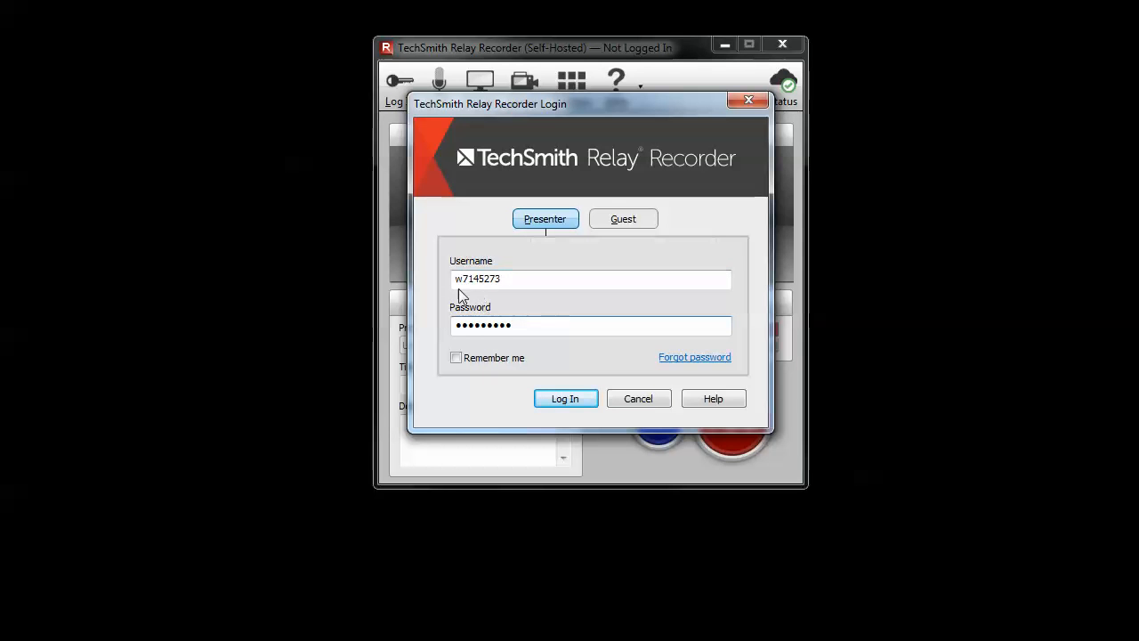
click(570, 402)
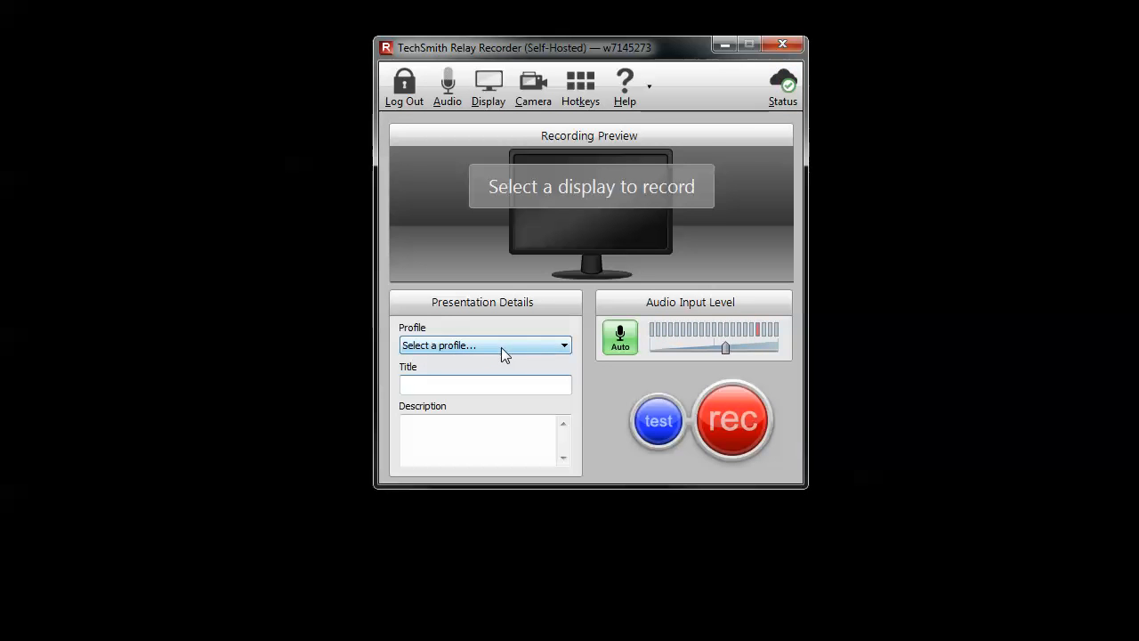
Choose the profile "Caption and Publish to YouTube.com - MCC" and title the presentation "My Presentation"
click(437, 346)
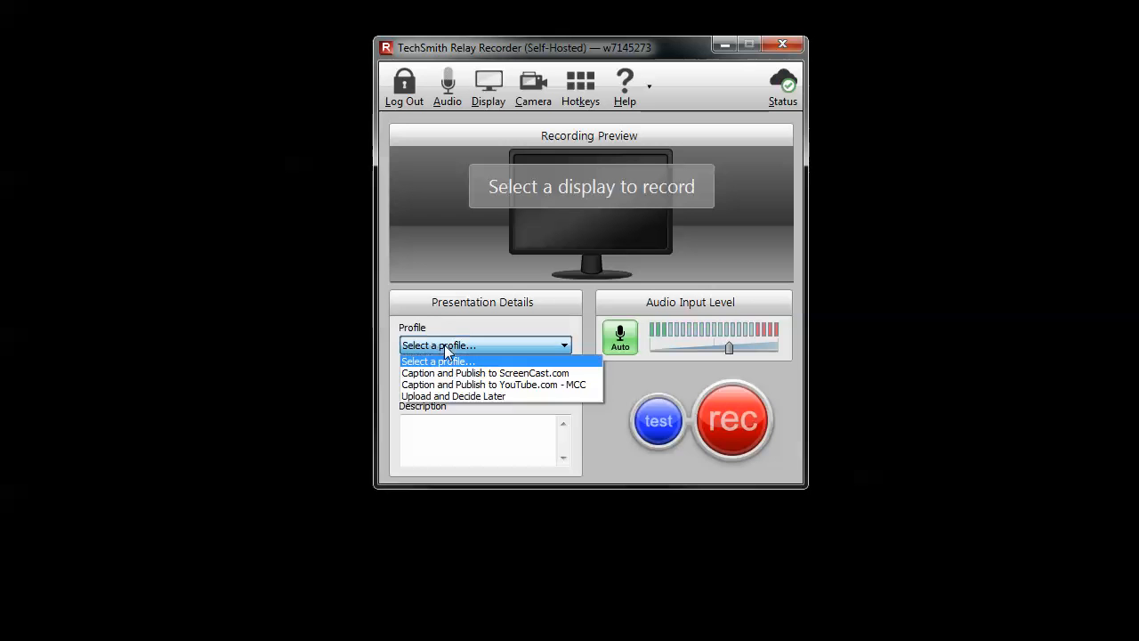
click(470, 389)
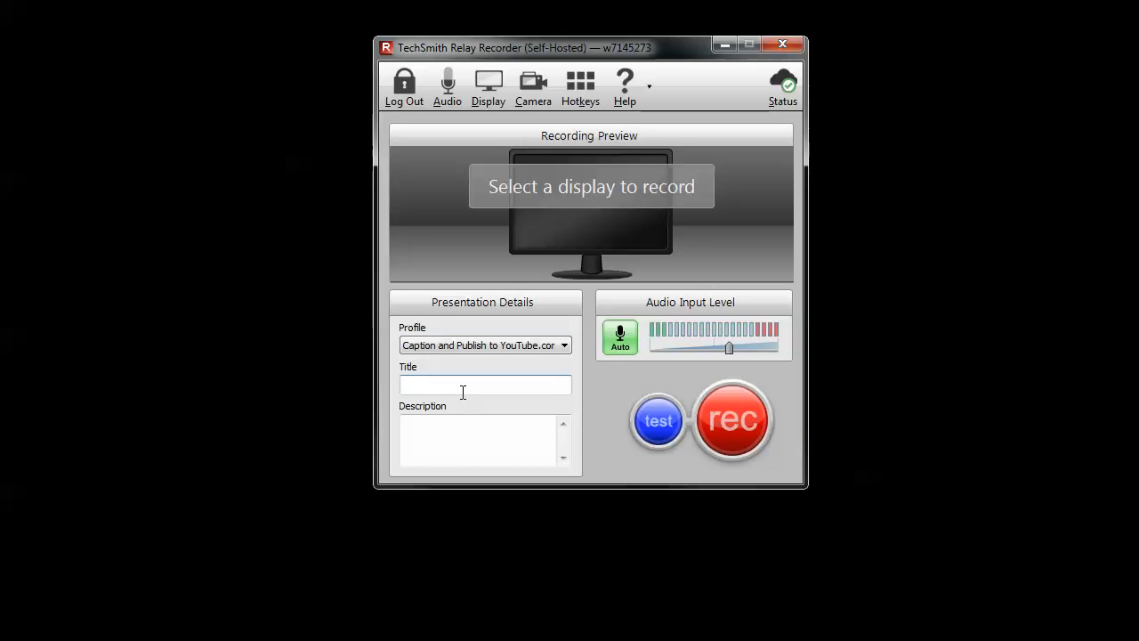
text(My Presentation)
key(Tab)
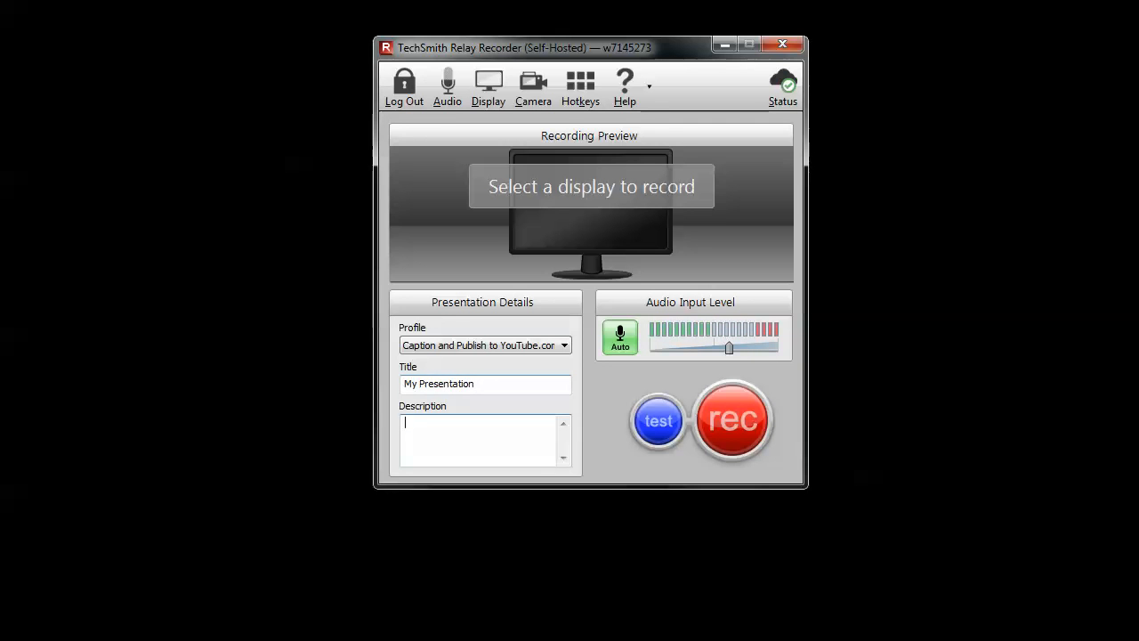
Enter "Desription" as the presentation's description
text(Desription)
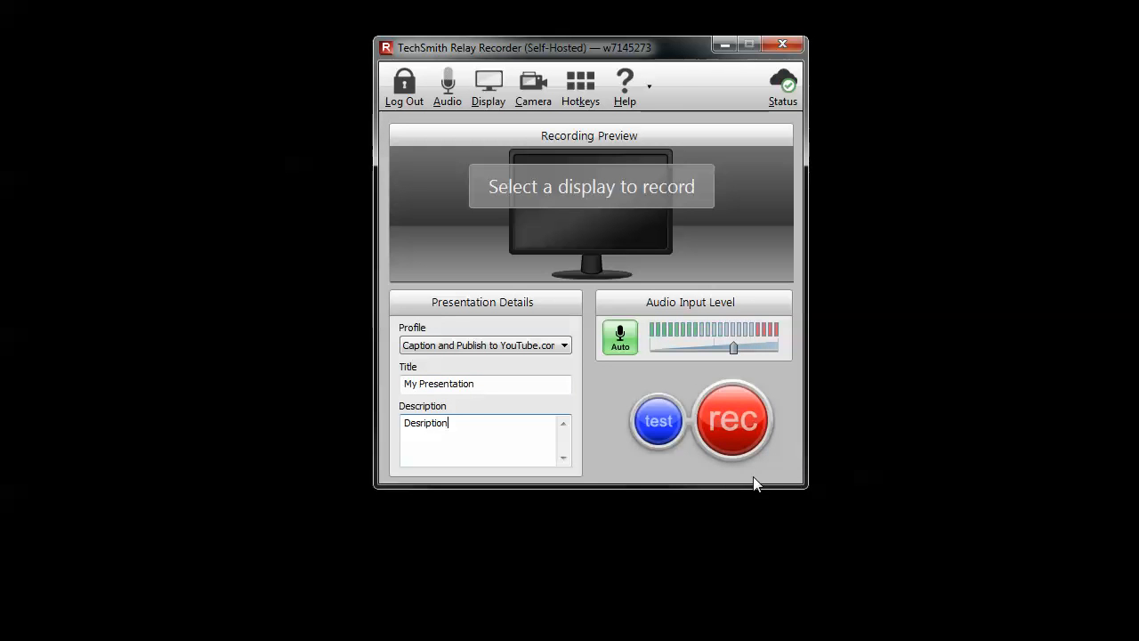
Confirm the Logitech USB Headset with system audio as the audio source and start recording the wide landscape display
click(447, 101)
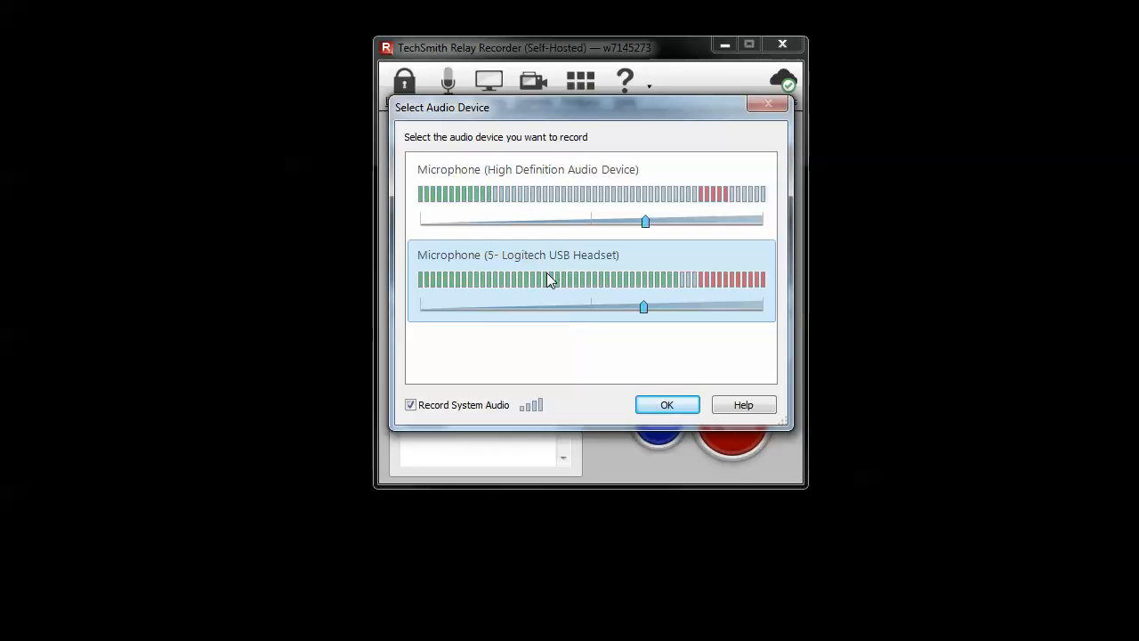
click(699, 404)
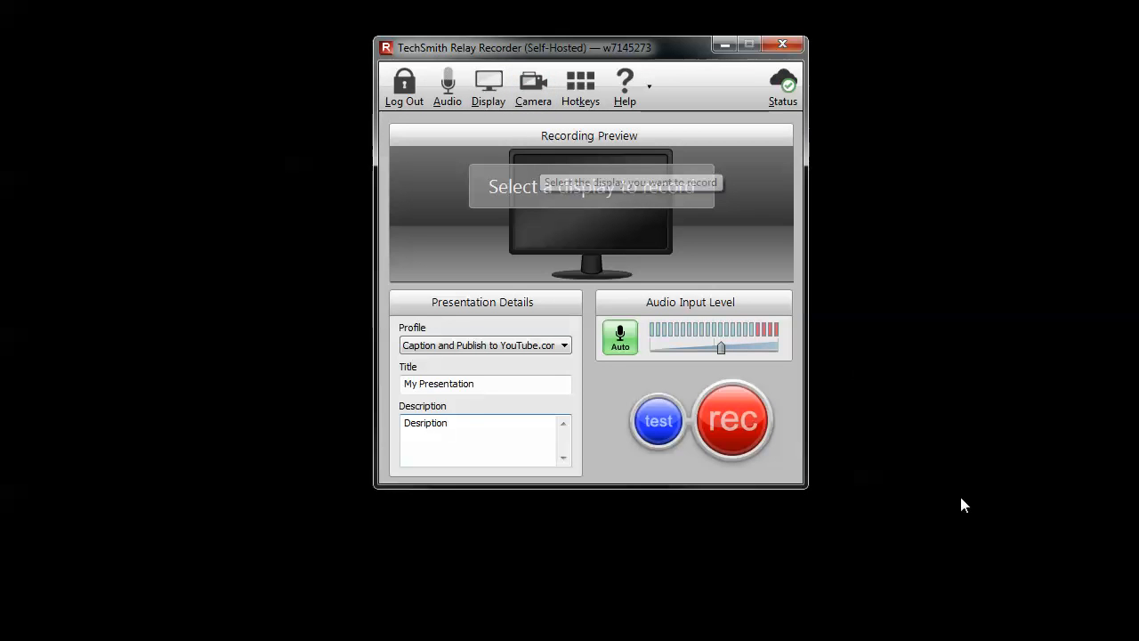
click(733, 420)
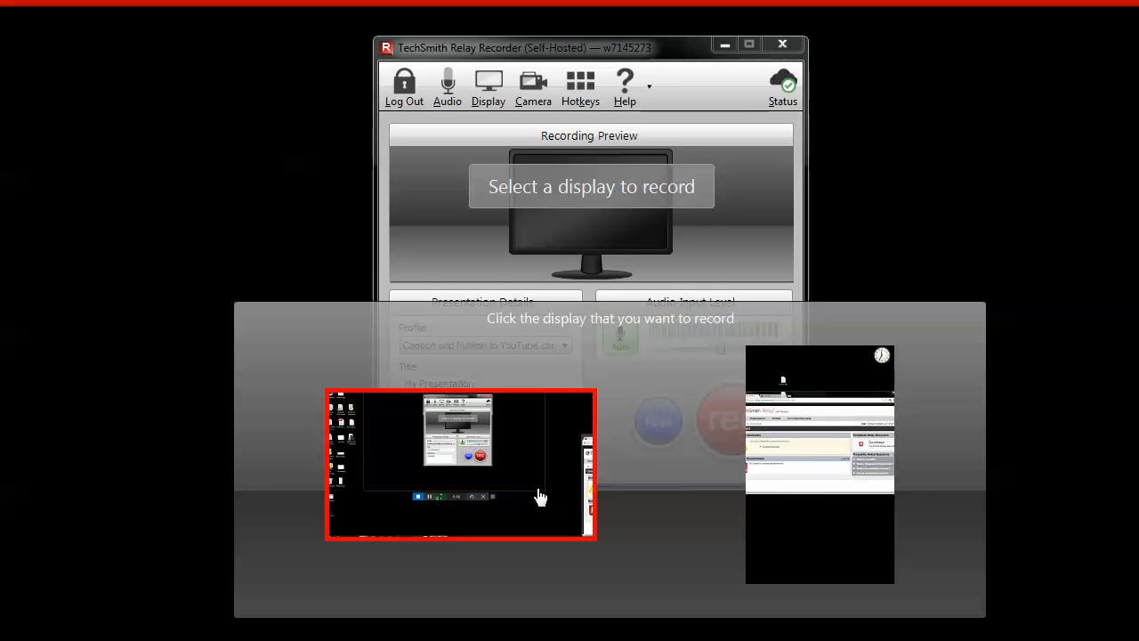
click(575, 425)
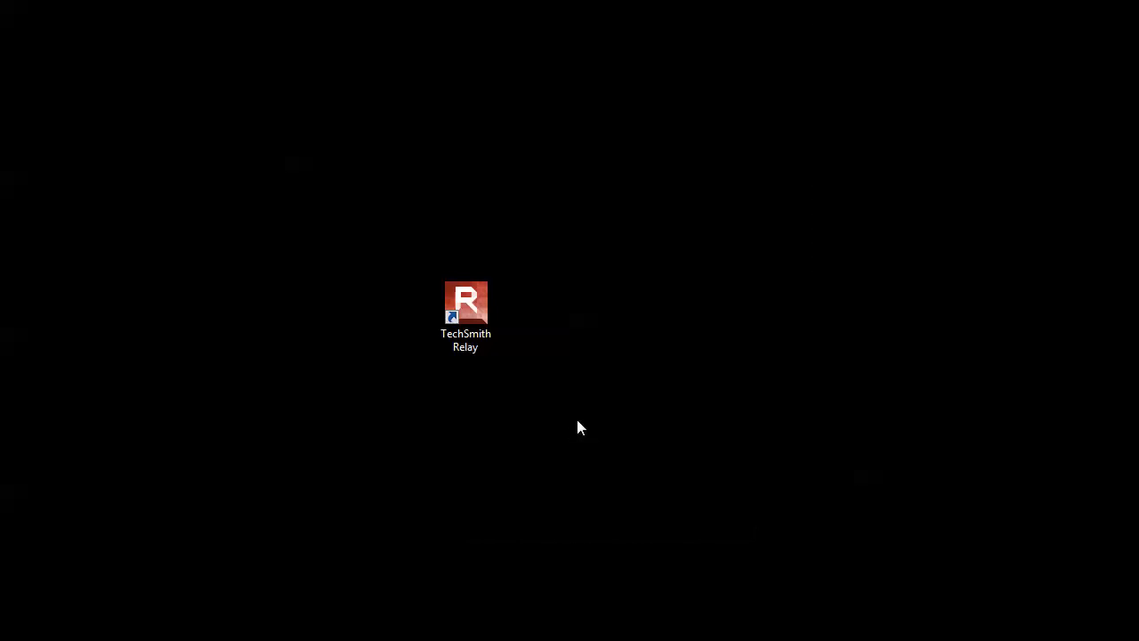
Move the TechSmith Relay desktop shortcut while recording, and reposition the recording control window on the desktop
drag(475, 302, 413, 210)
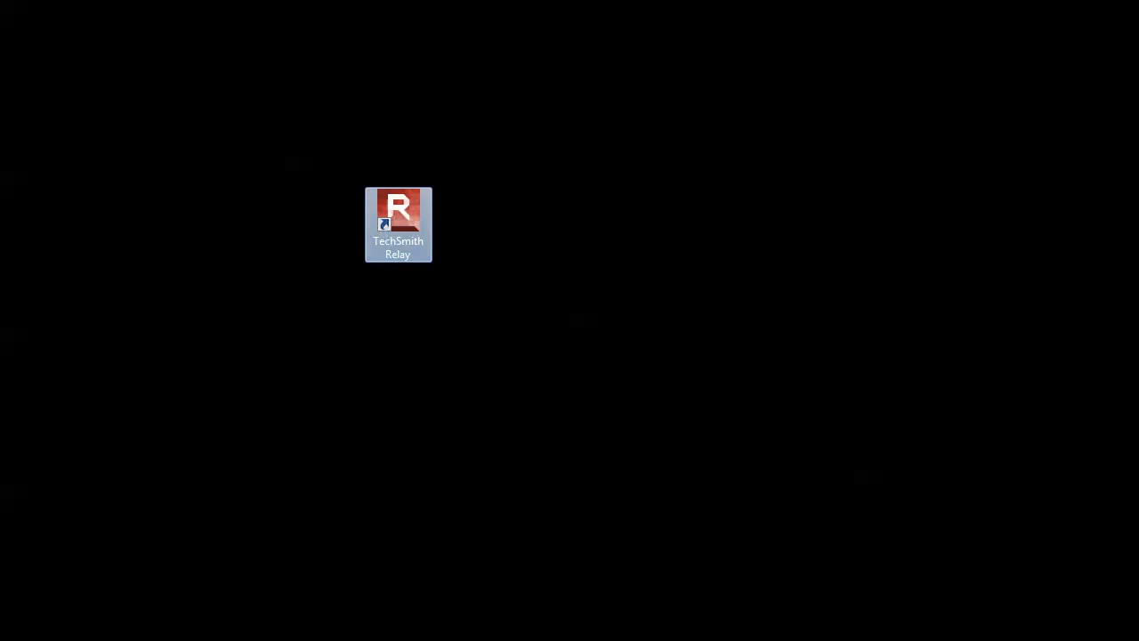
mouse_move(4, 209)
mouse_down()
mouse_move(350, 171)
mouse_move(359, 152)
mouse_move(253, 199)
mouse_move(246, 238)
mouse_move(614, 336)
mouse_move(265, 233)
mouse_move(0, 187)
mouse_up()
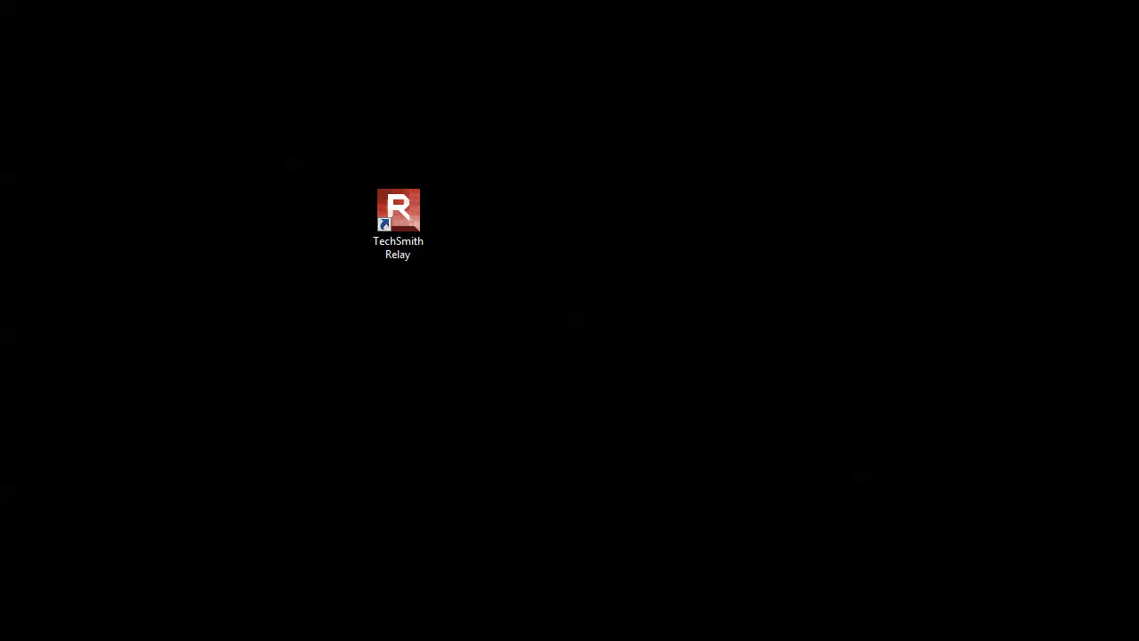
drag(836, 290, 743, 114)
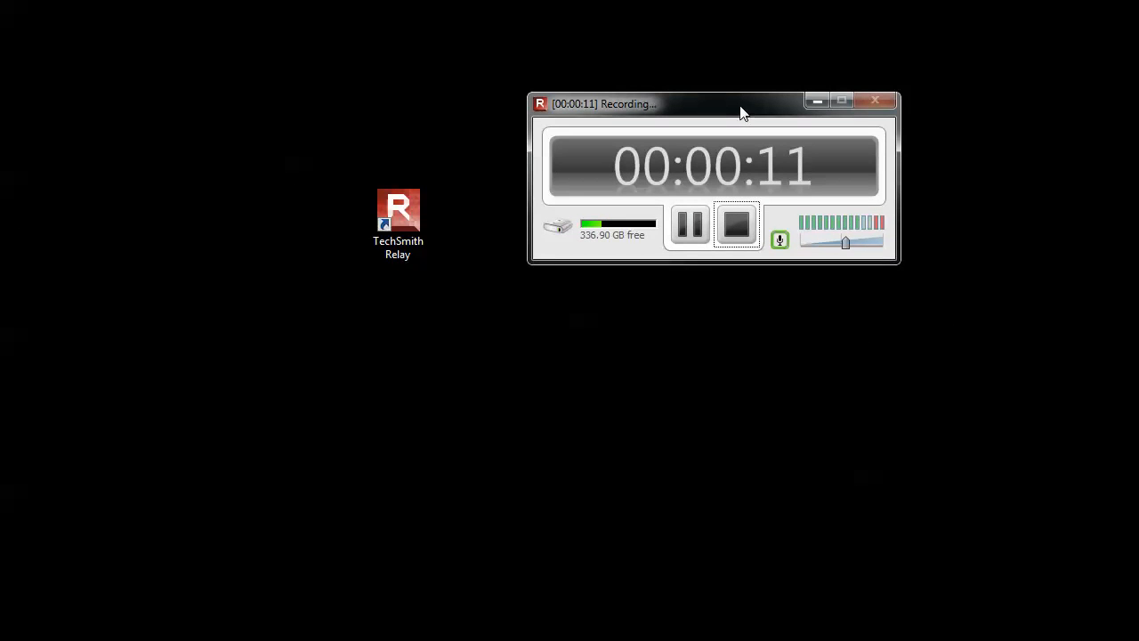
Pause and resume the screen recording, and stop it to open the recording review
click(694, 230)
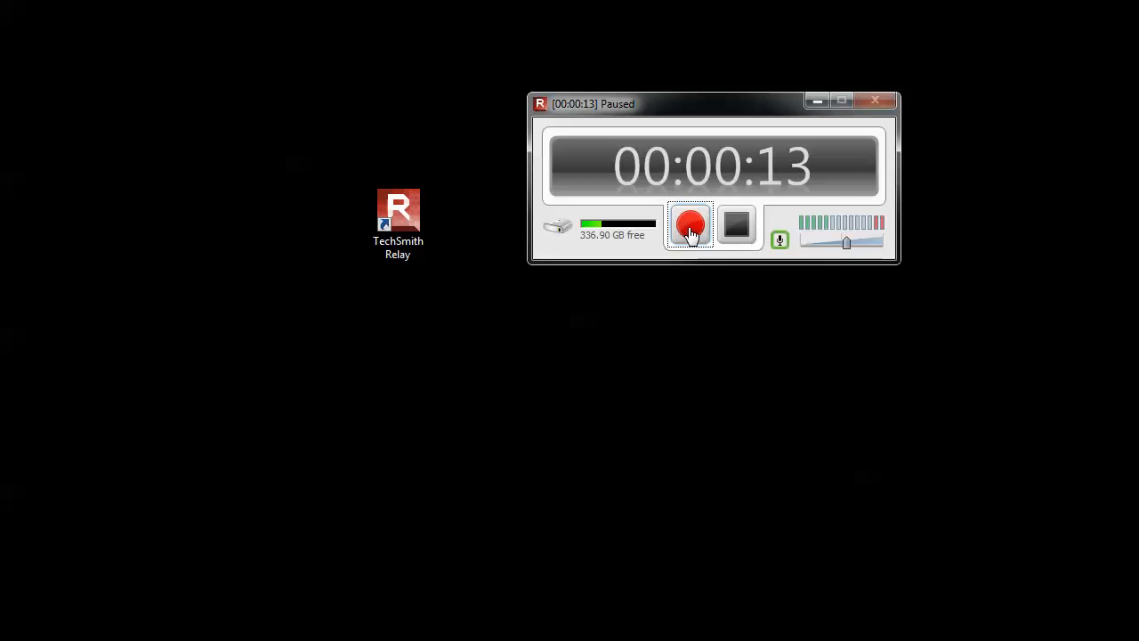
click(690, 229)
drag(409, 220, 400, 186)
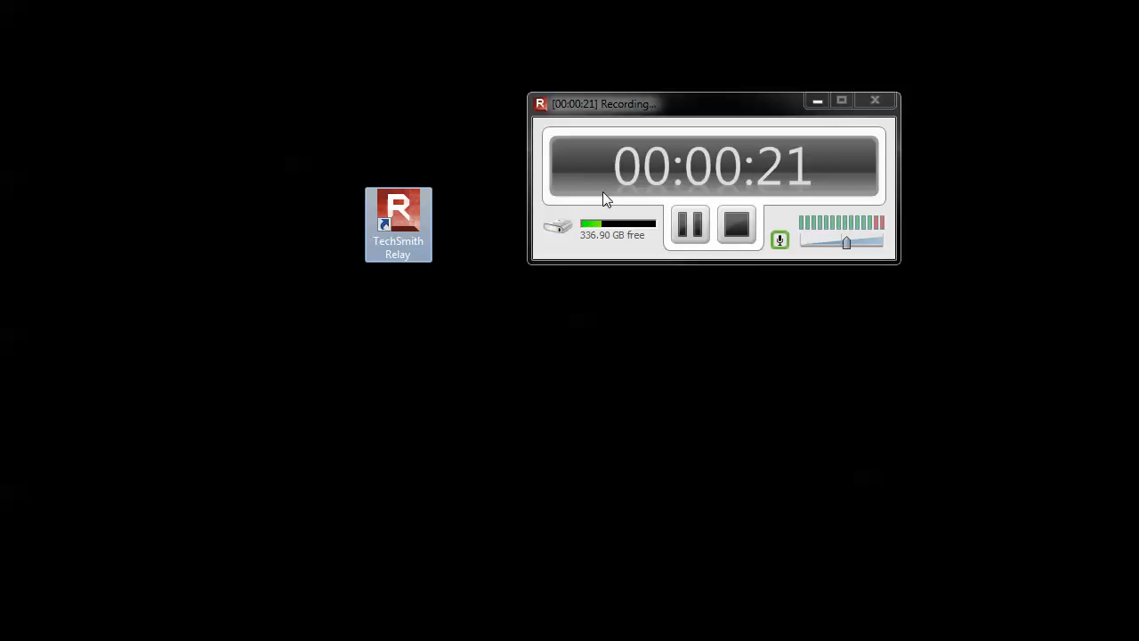
click(738, 226)
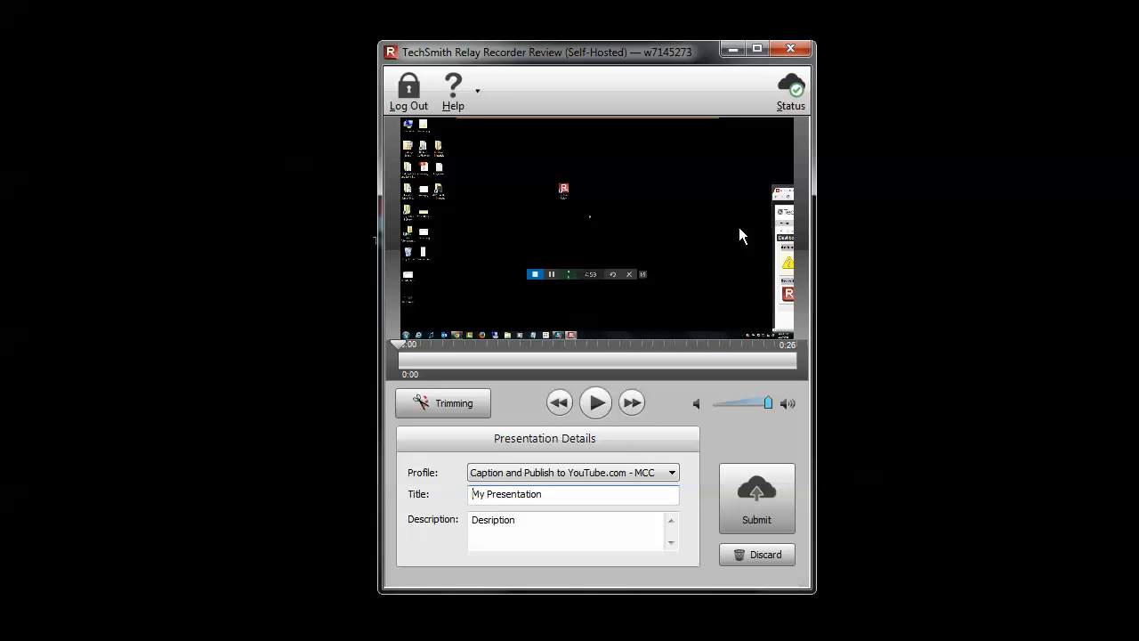
Play back the first nine seconds of the recording for review
click(603, 407)
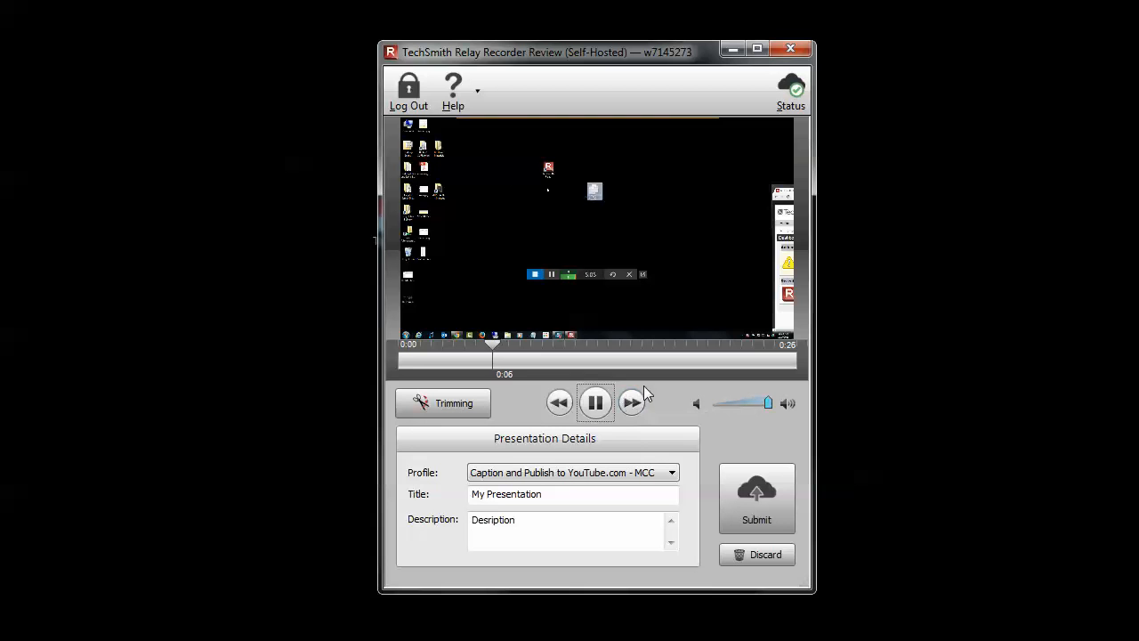
click(596, 413)
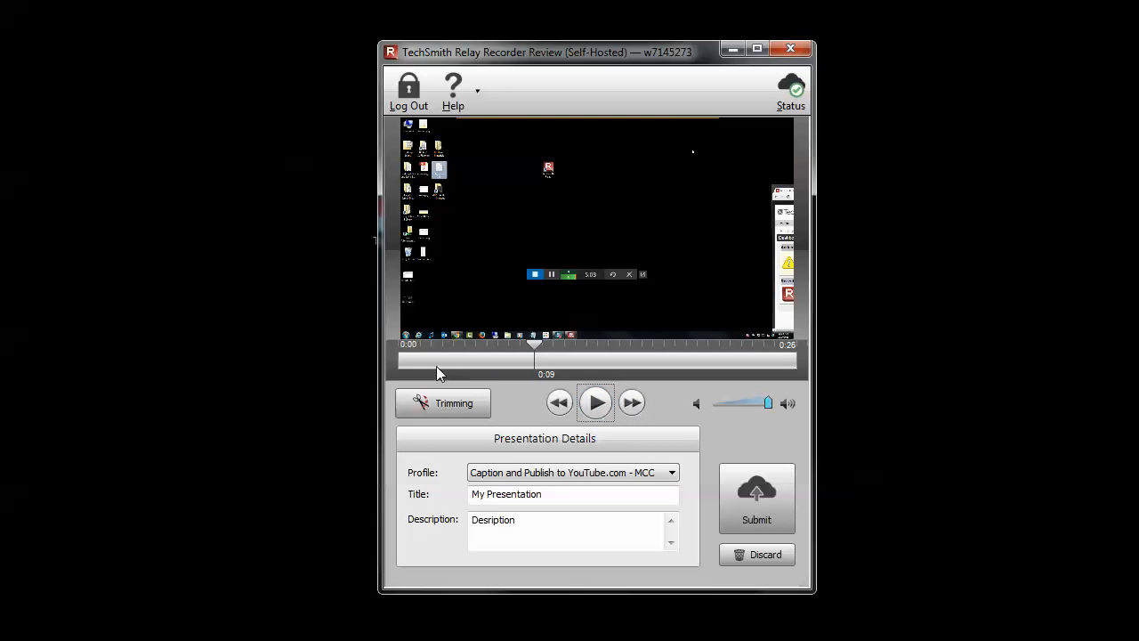
Open the trimming tools, play the recording from its beginning and trim its start at 0:03
click(471, 405)
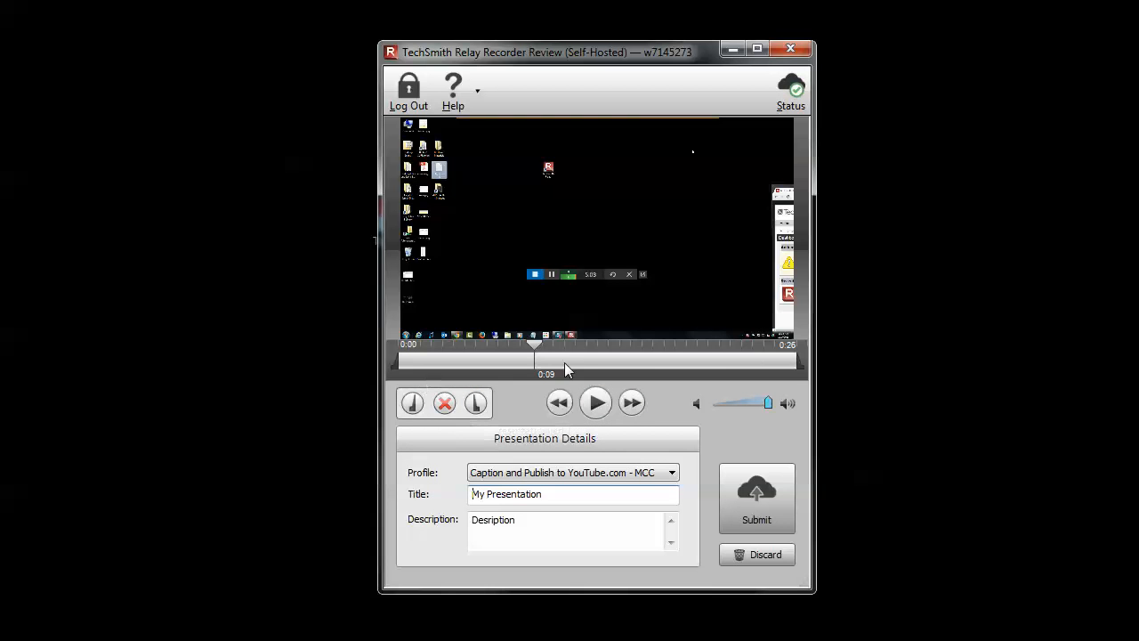
drag(534, 345, 398, 345)
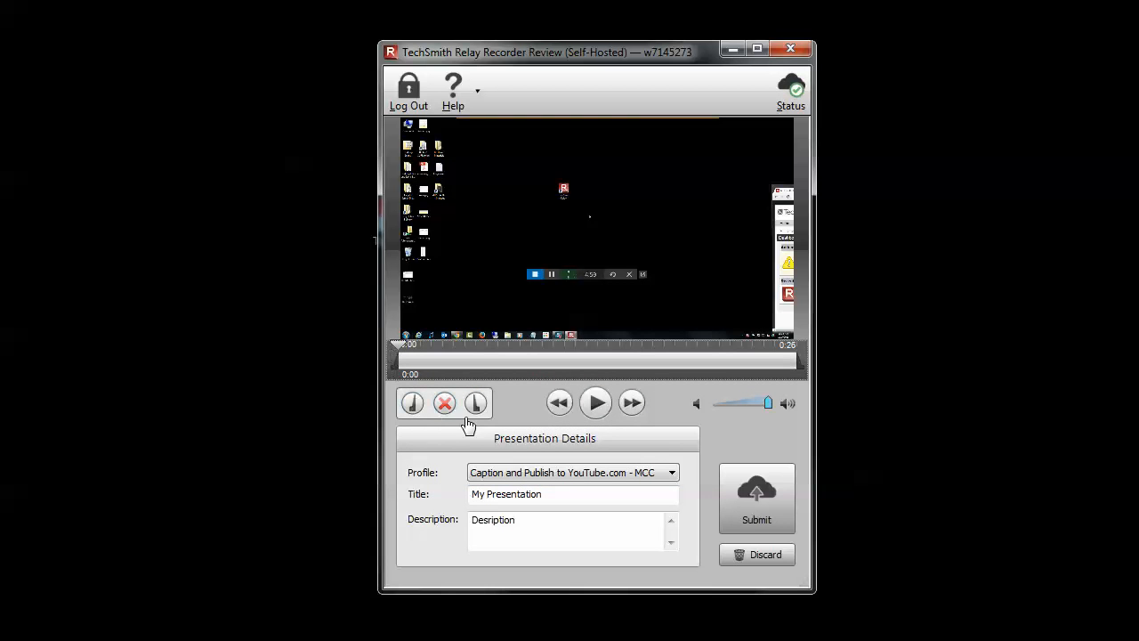
click(596, 405)
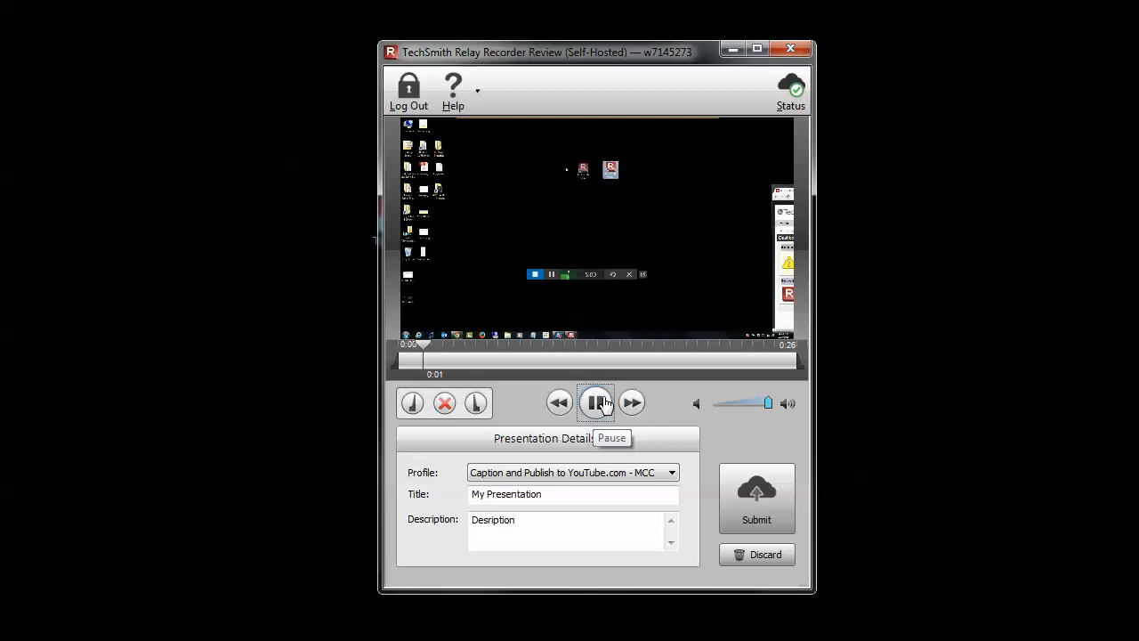
click(603, 404)
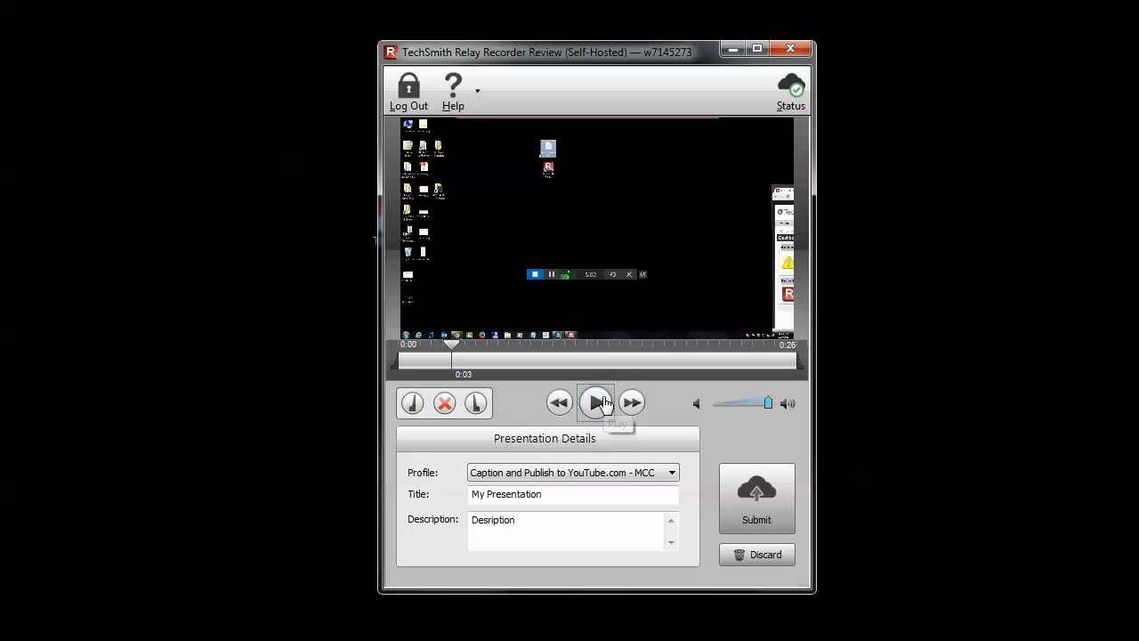
click(413, 405)
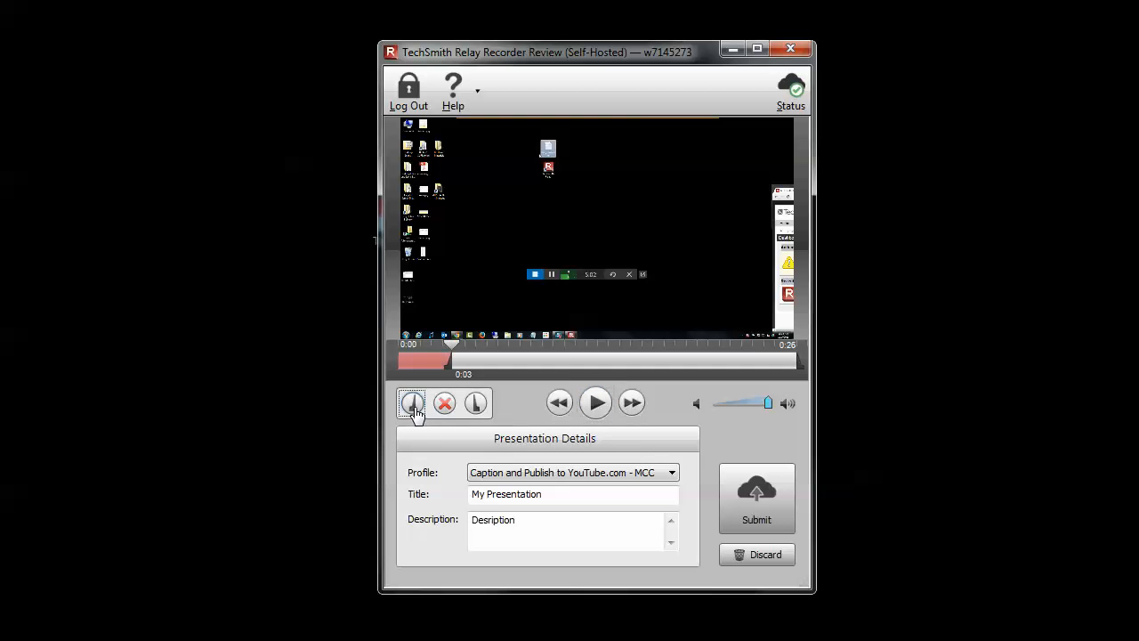
Play the recording's ending from 0:22 to 0:24, cancel the trim and reopen the trimming tools
click(730, 359)
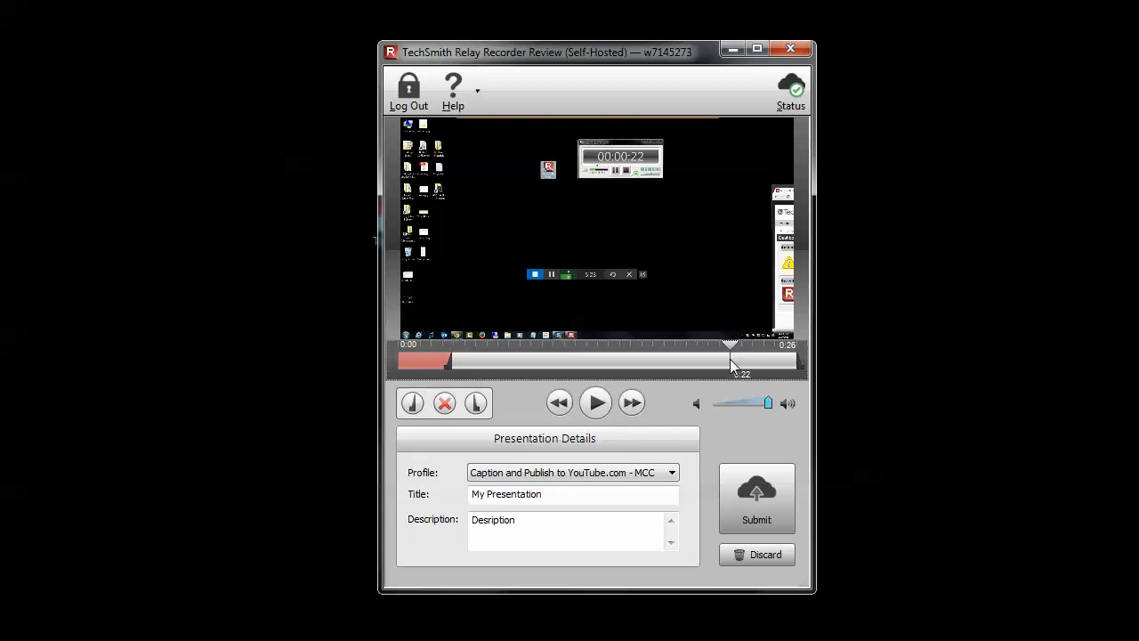
click(598, 405)
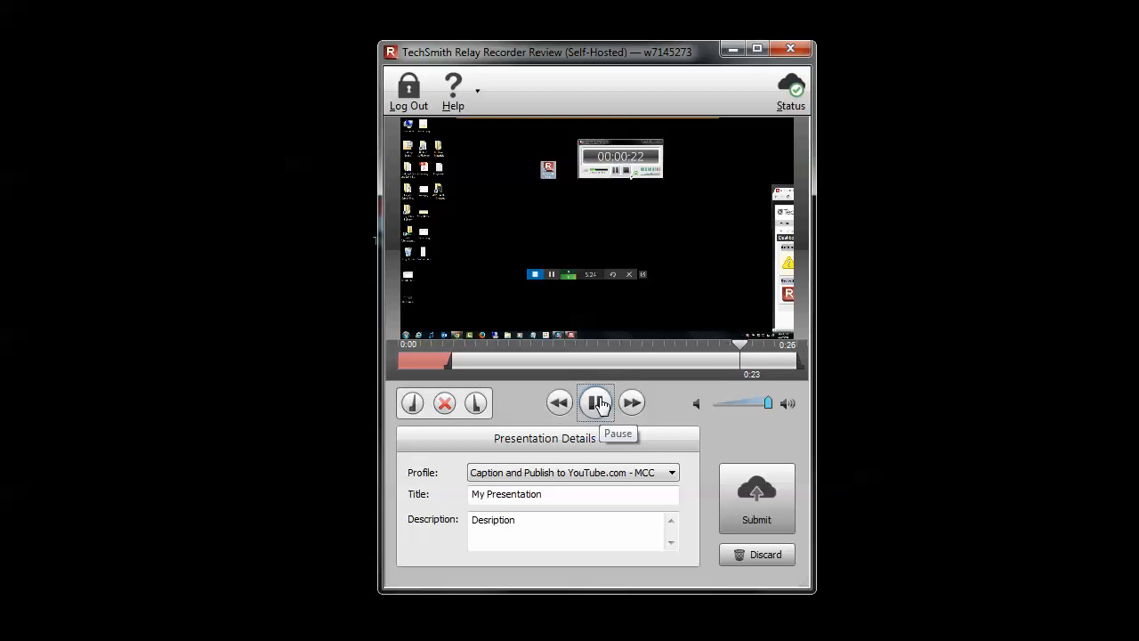
click(598, 403)
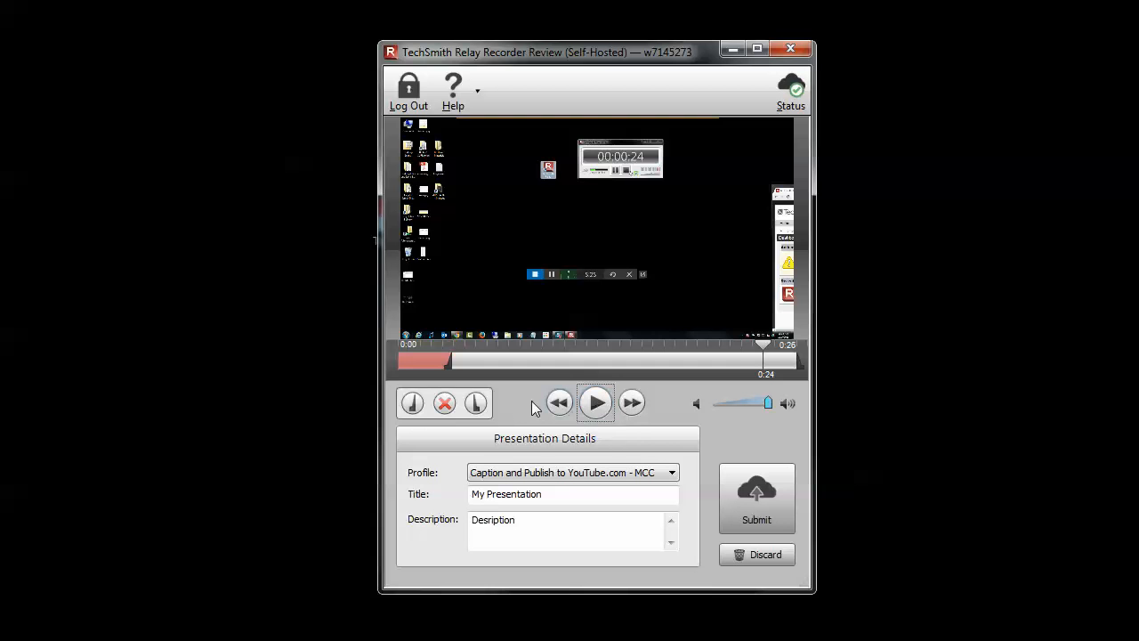
click(445, 403)
click(481, 405)
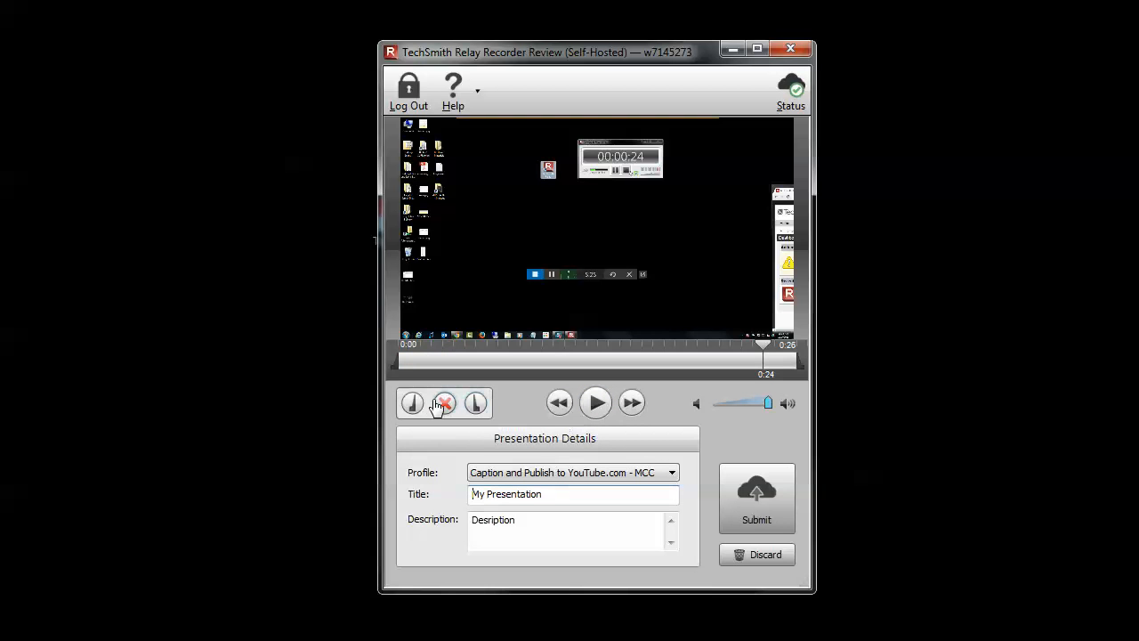
Try trimming the recording's end at 0:24 and its start at 0:02, and cancel the trim
click(476, 404)
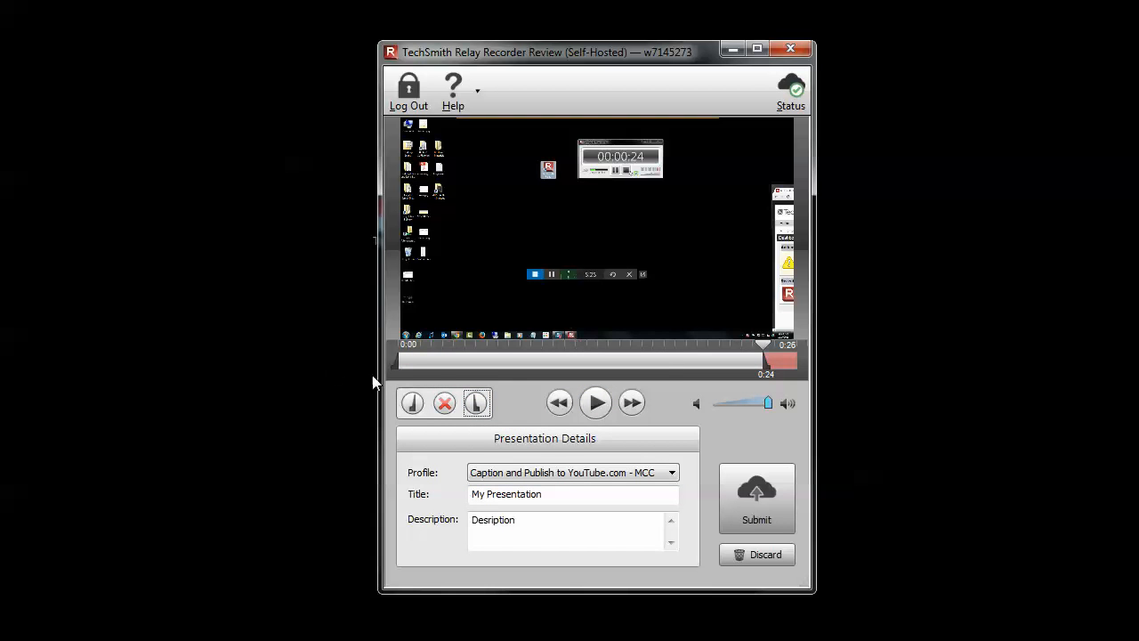
click(436, 360)
click(413, 403)
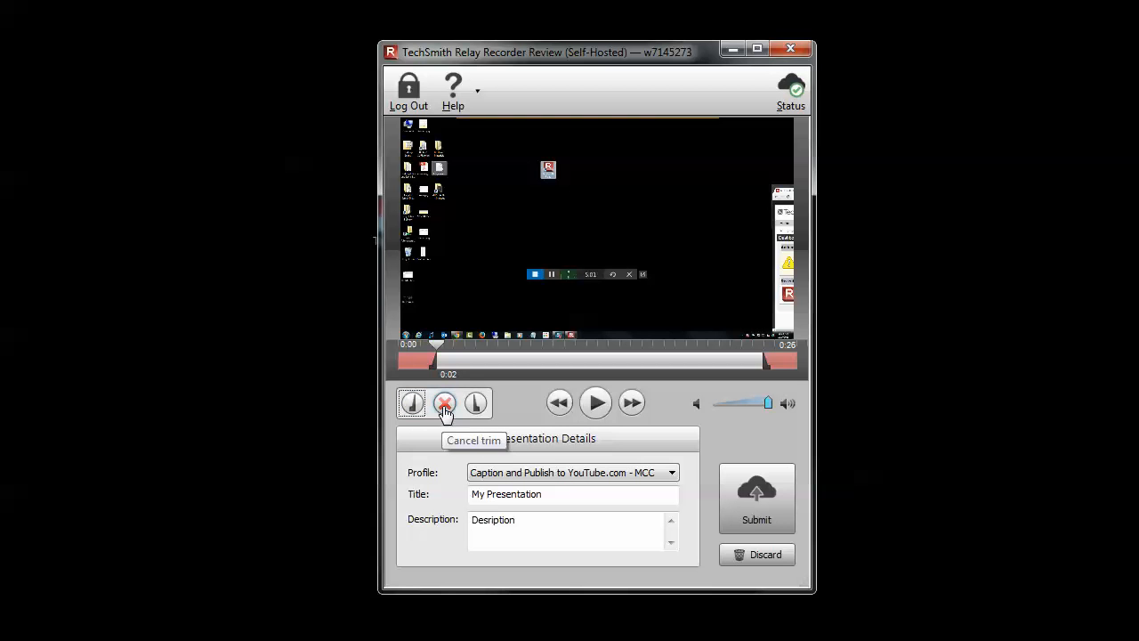
click(444, 405)
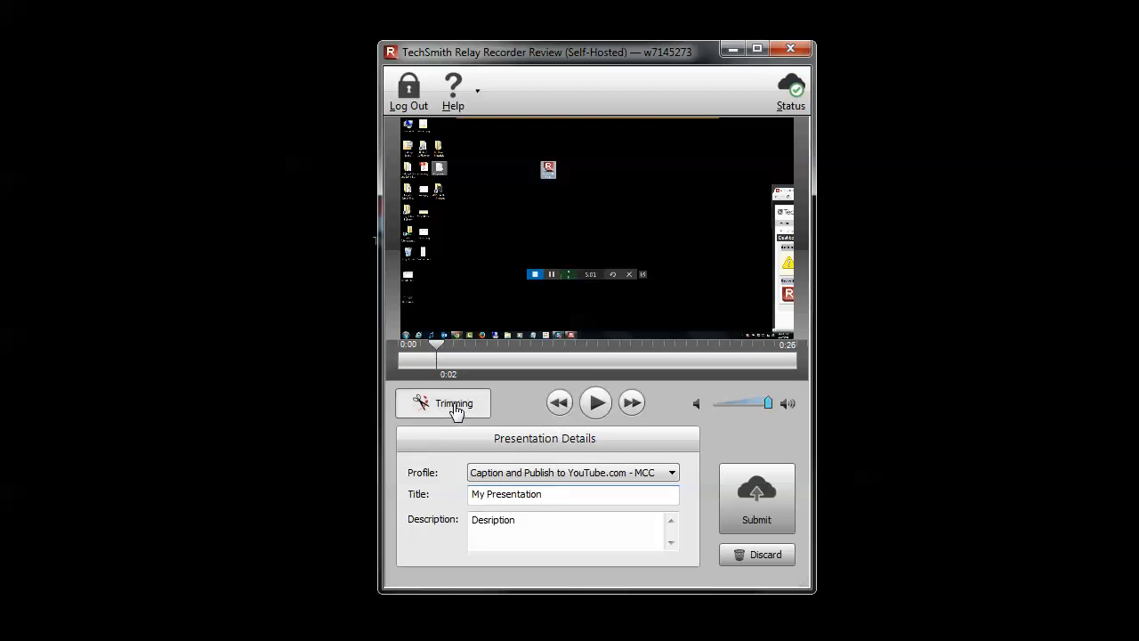
Trim the recording's start at 0:02 and its end at 0:24
click(457, 414)
click(411, 405)
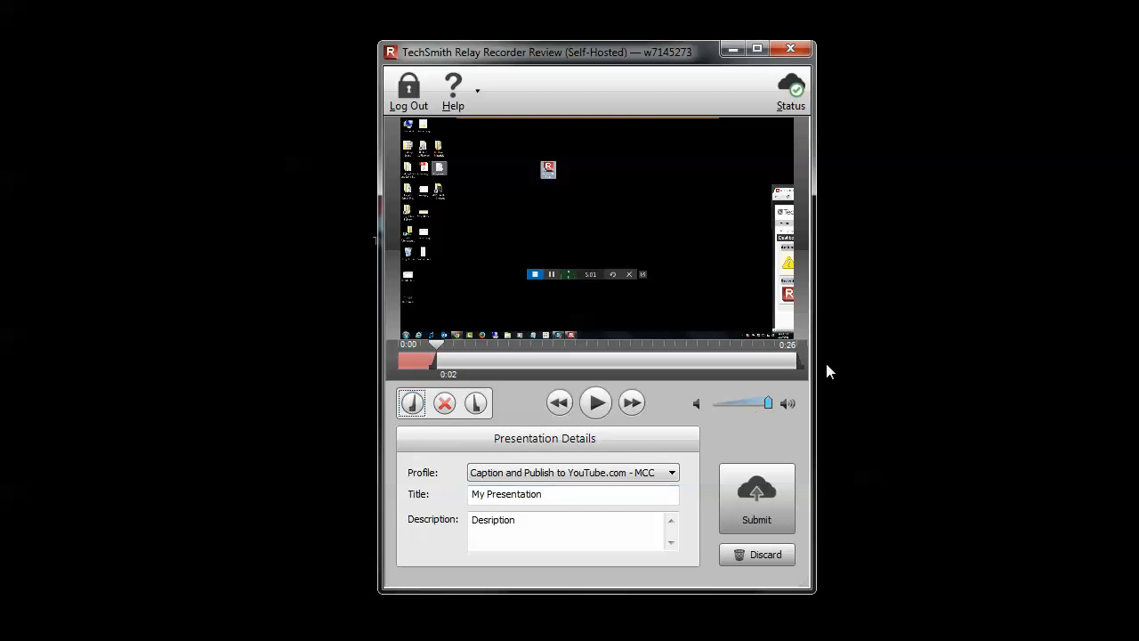
click(768, 364)
click(477, 404)
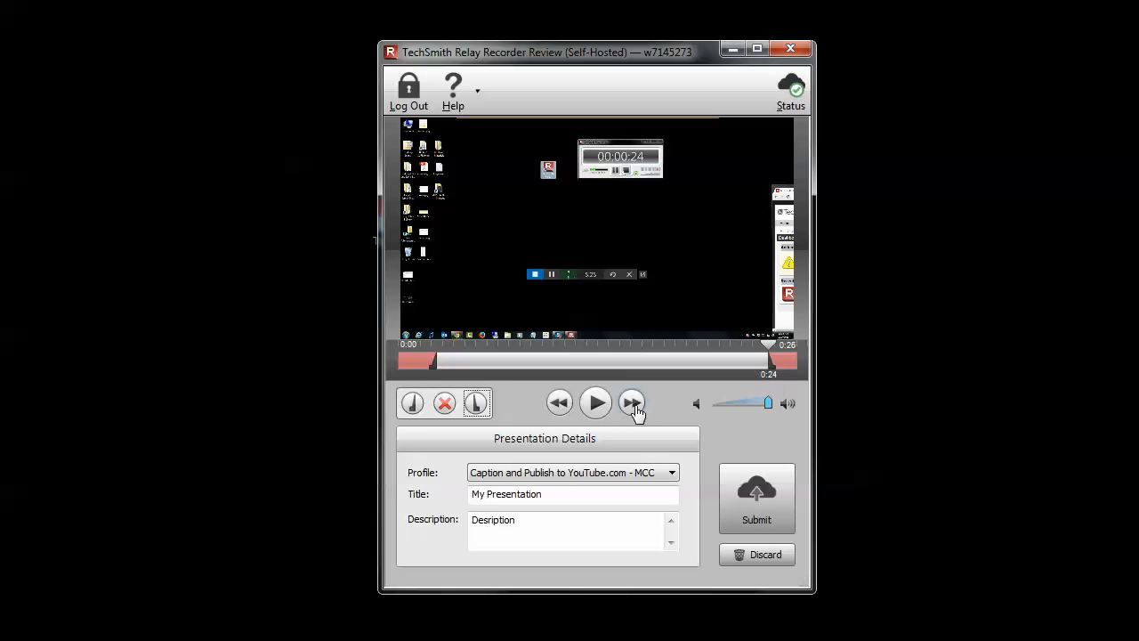
Move the playhead to 0:04, submit the trimmed presentation to the server and dismiss the submission message
click(454, 358)
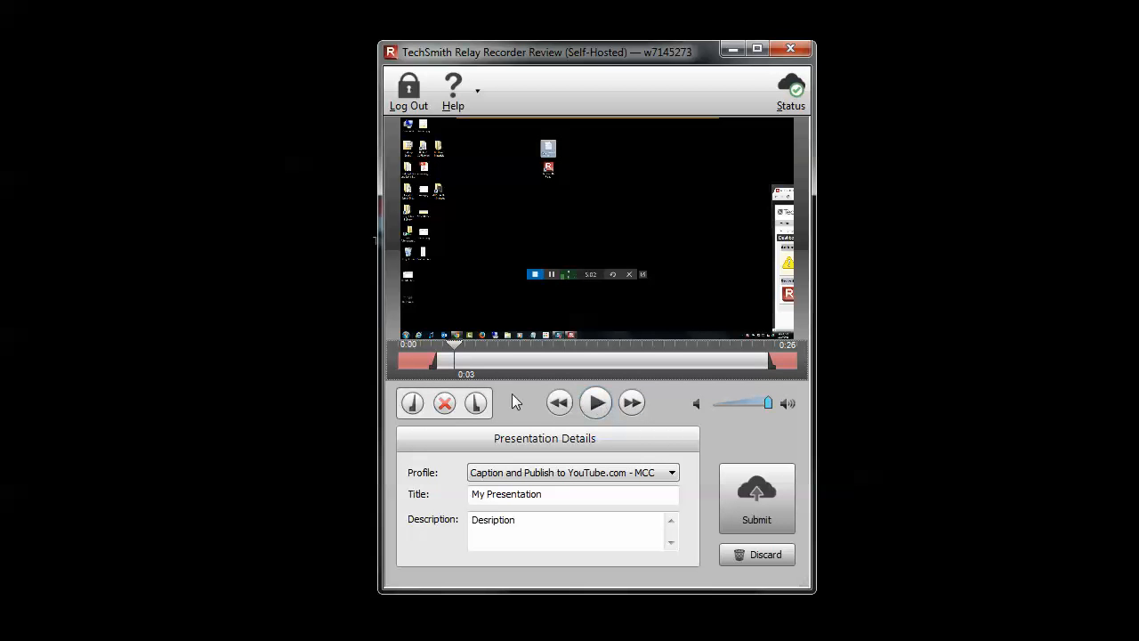
drag(428, 345, 460, 350)
click(764, 514)
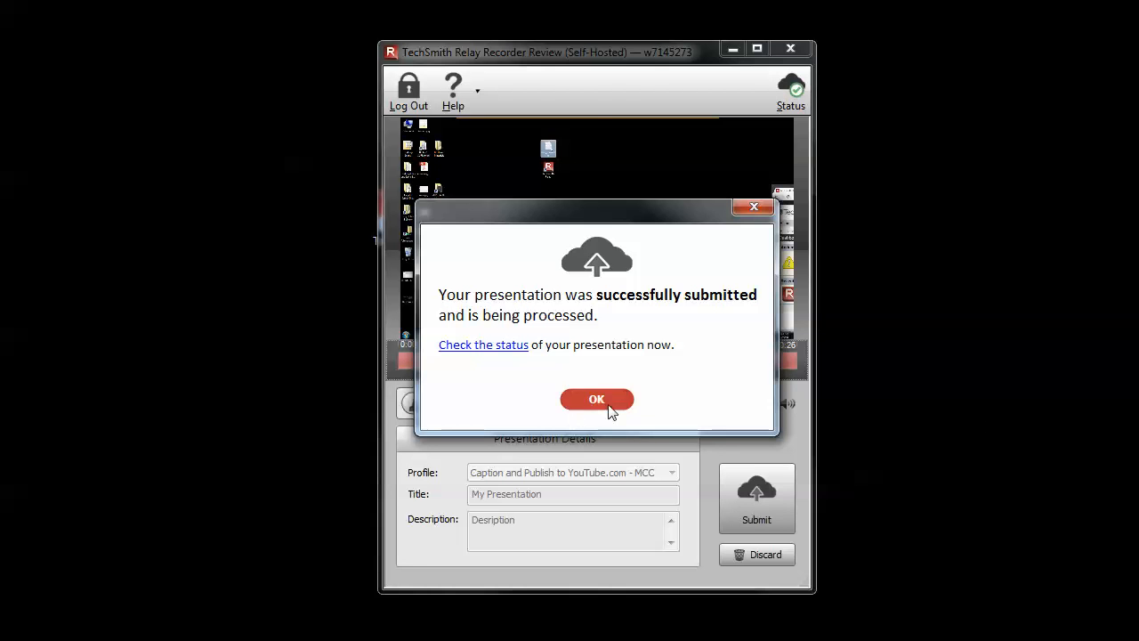
click(570, 399)
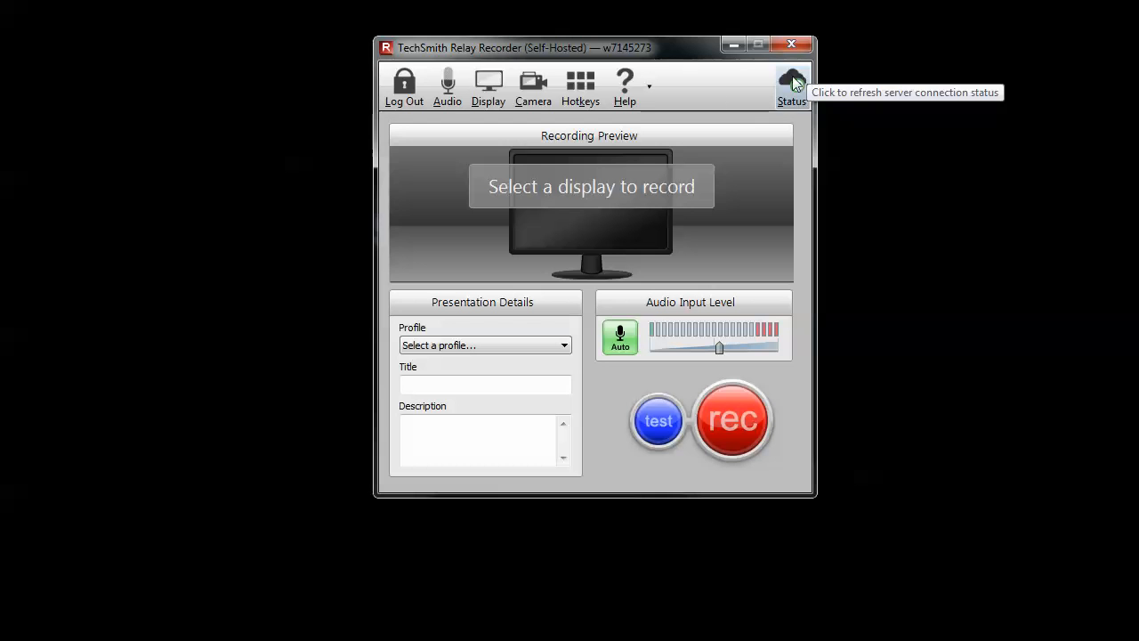
Log out of the Relay recorder and close its window
click(399, 98)
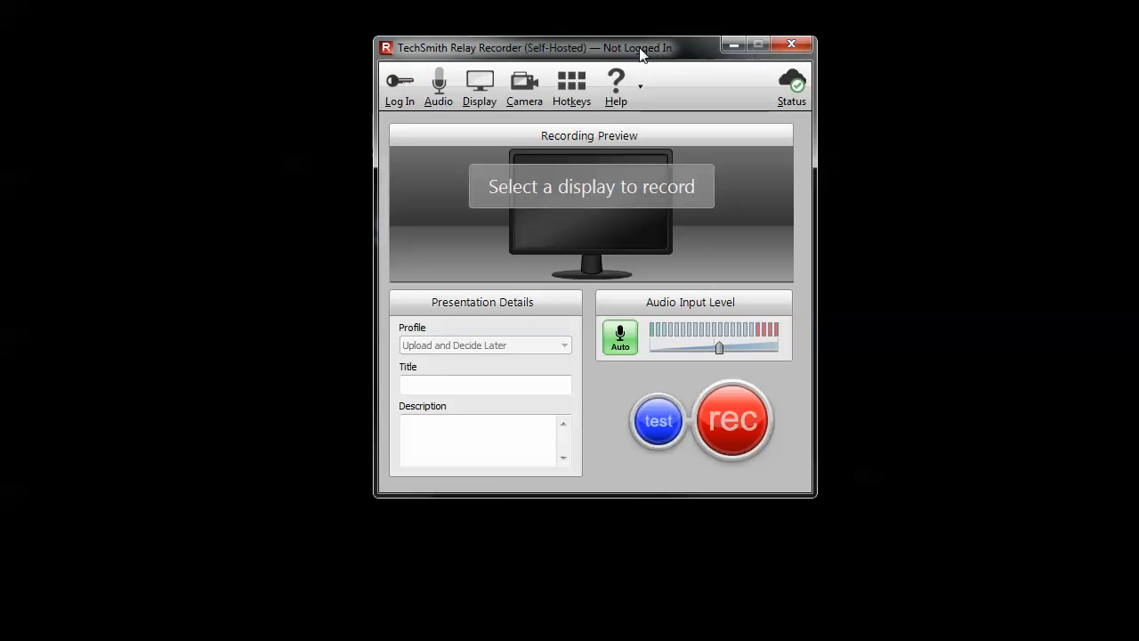
drag(641, 46, 692, 117)
click(847, 114)
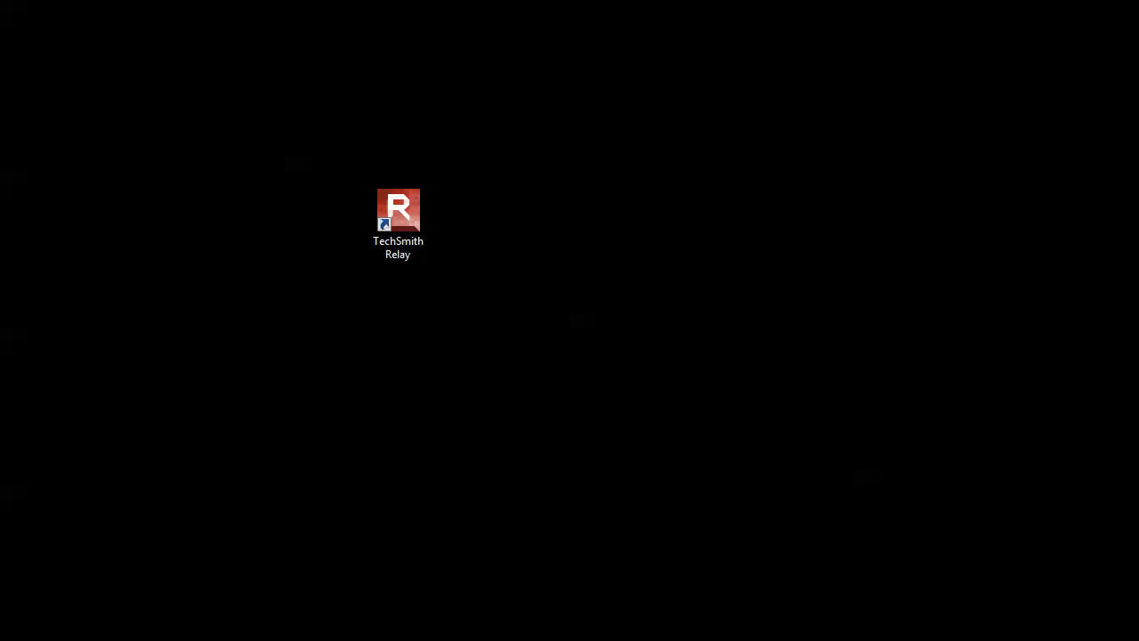
Switch to the Chrome browser, sign out of the Relay website and highlight relay.miracosta.edu in its address
drag(1138, 356, 529, 16)
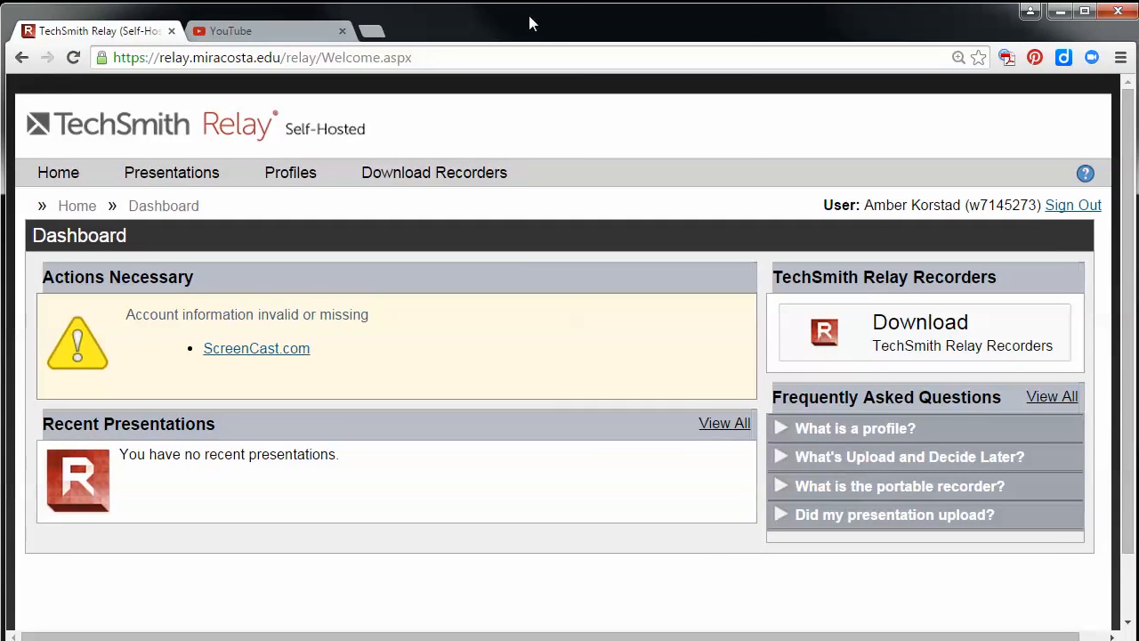
click(1079, 212)
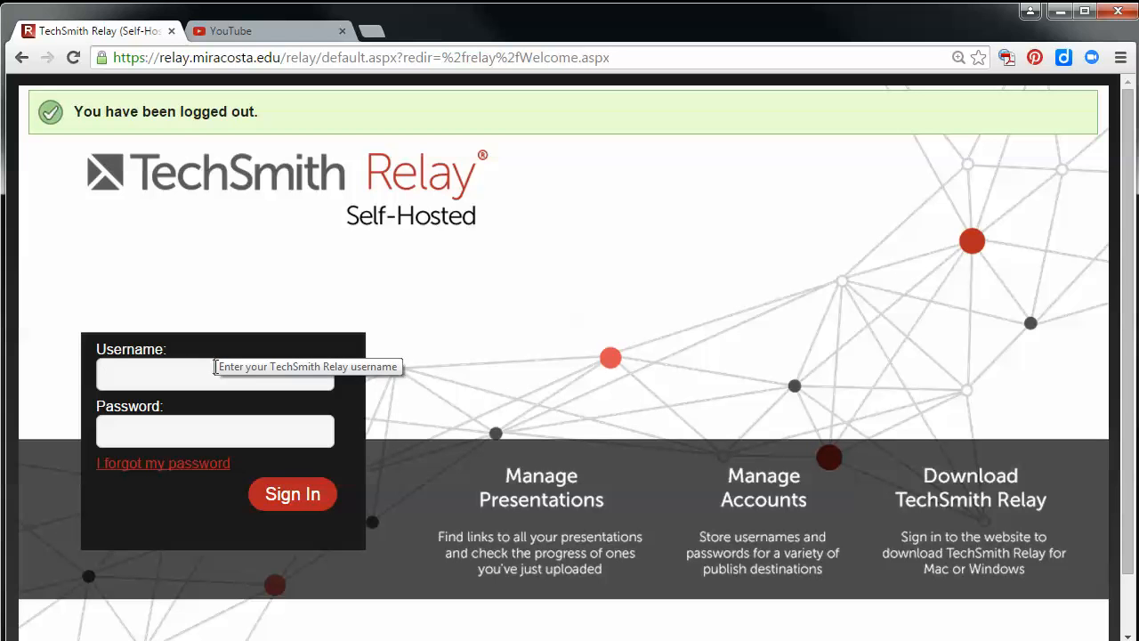
click(285, 57)
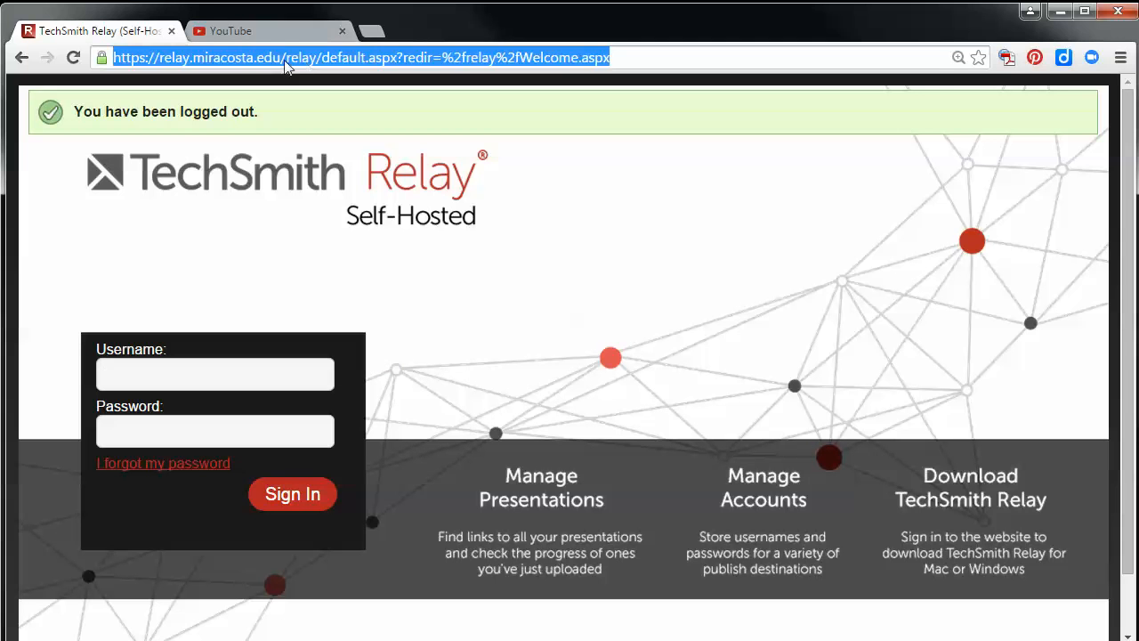
click(283, 58)
drag(288, 58, 160, 57)
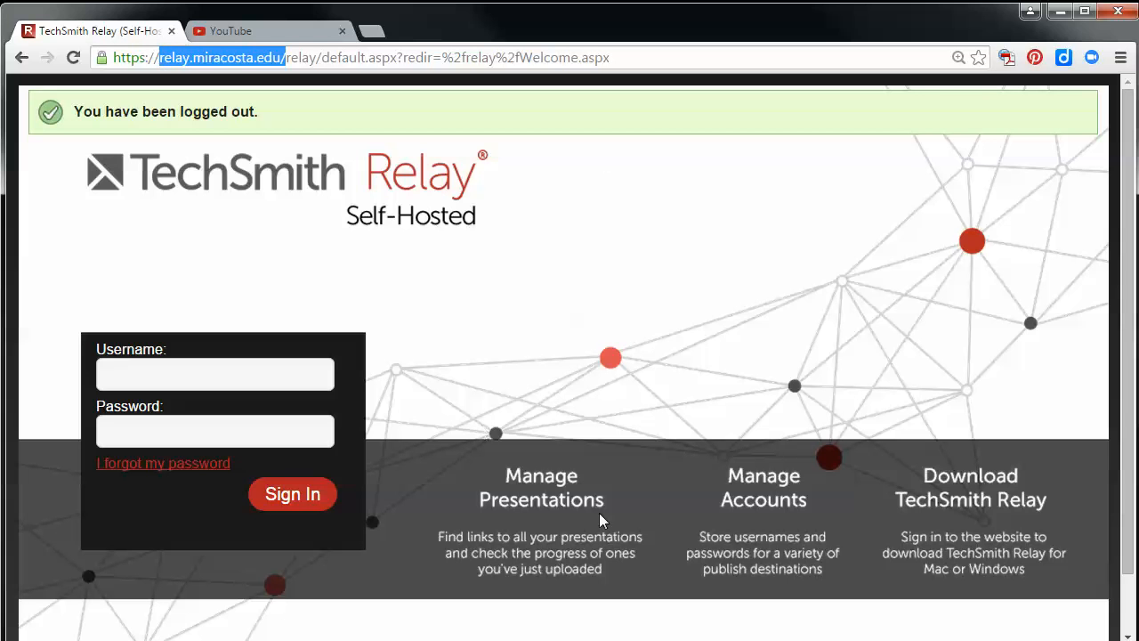
Sign in to the Relay website with the account username and password
click(278, 378)
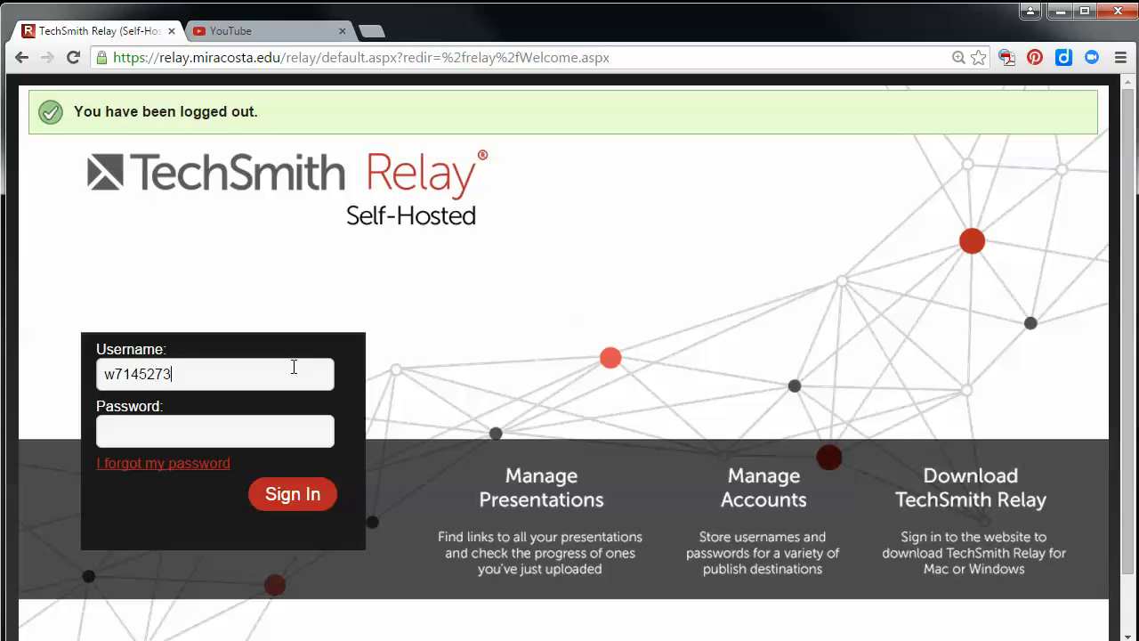
key(Tab)
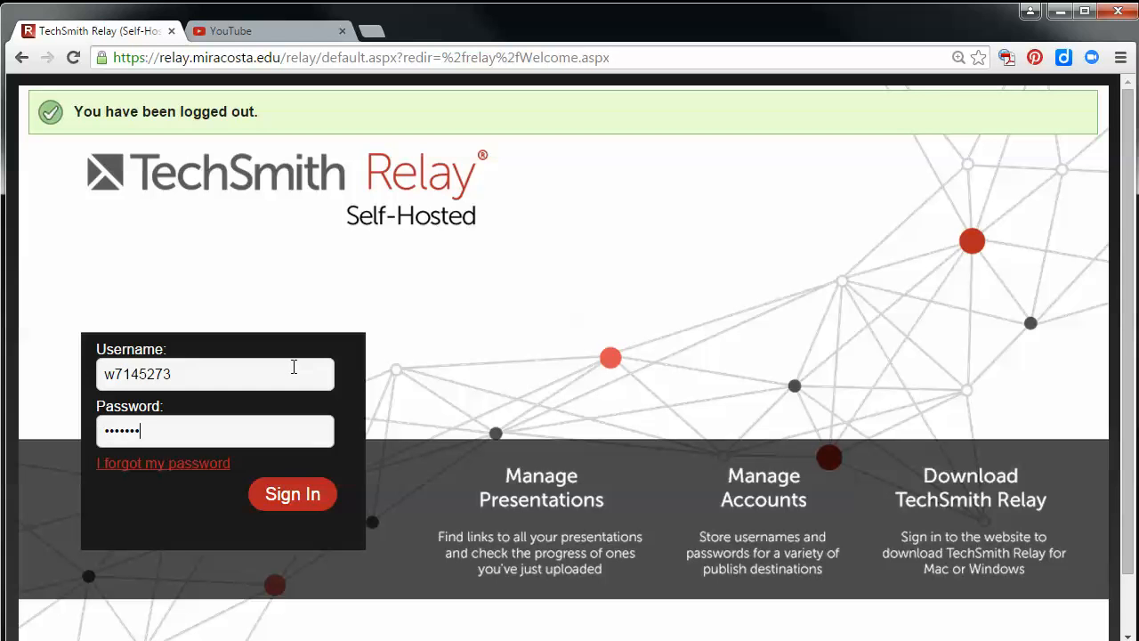
key(Return)
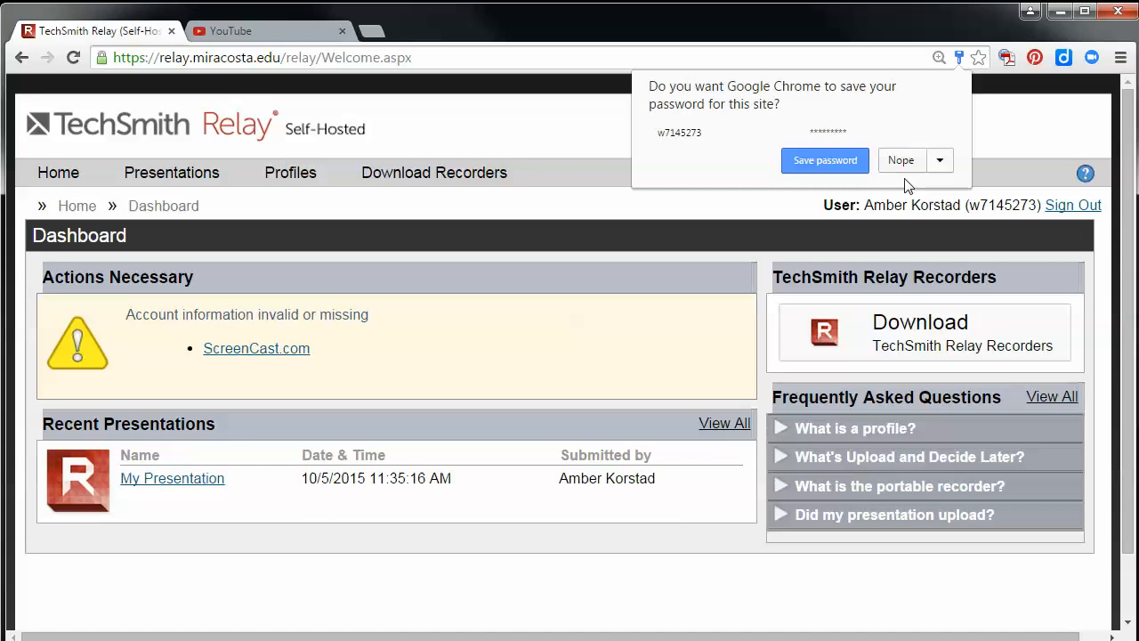
click(903, 166)
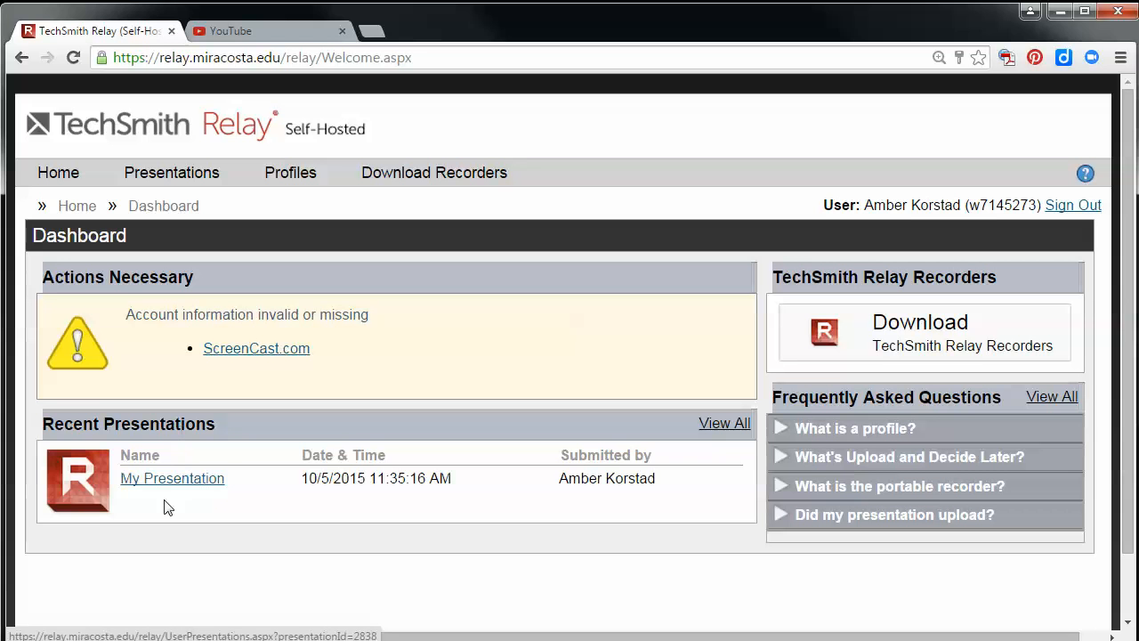
Open My Presentation from the recent presentations and examine the status and progress of its processing and publishing tasks
click(152, 481)
scroll(624, 470, down, 1)
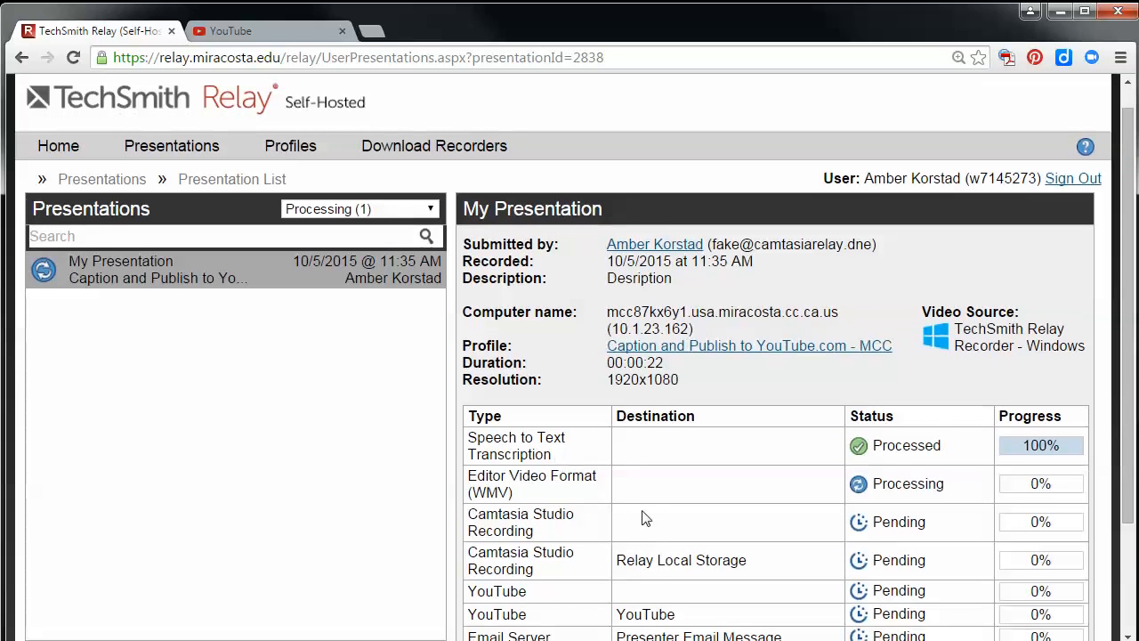
scroll(661, 515, down, 3)
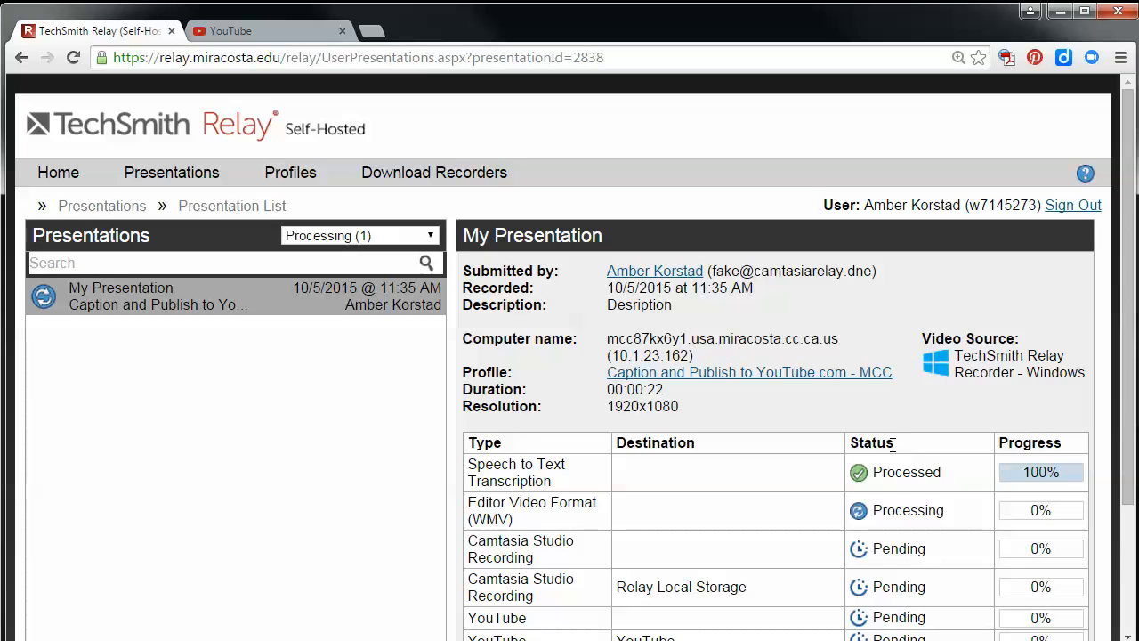
scroll(899, 452, down, 2)
scroll(643, 559, down, 1)
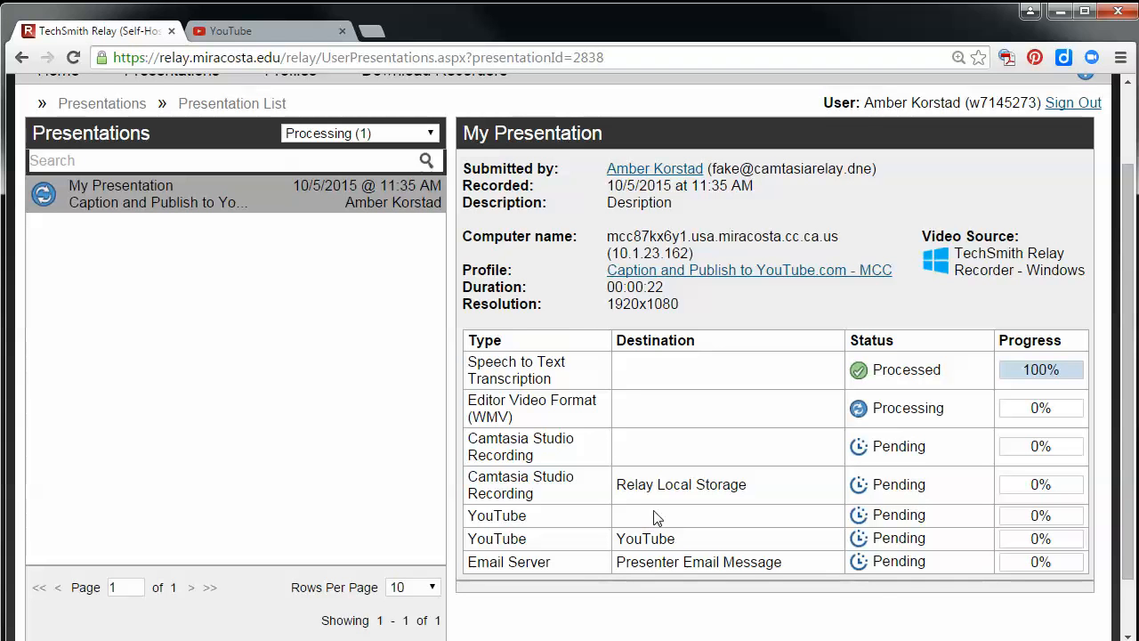
scroll(654, 517, down, 2)
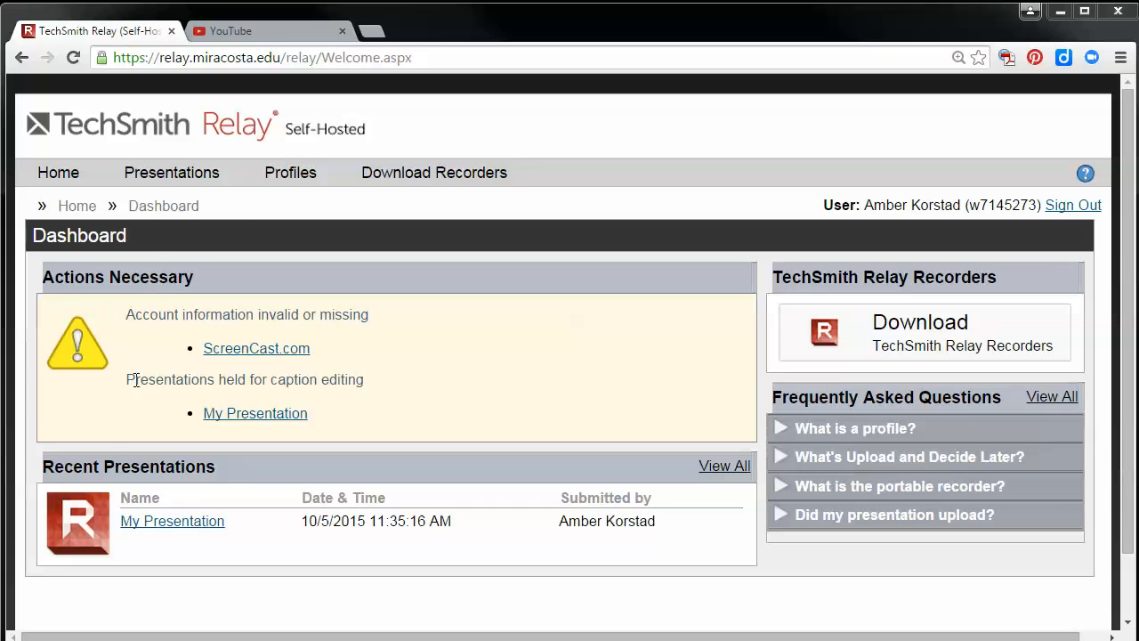
Switch to Firefox and open My Presentation, held for caption editing, in the Caption Editor
drag(128, 379, 393, 388)
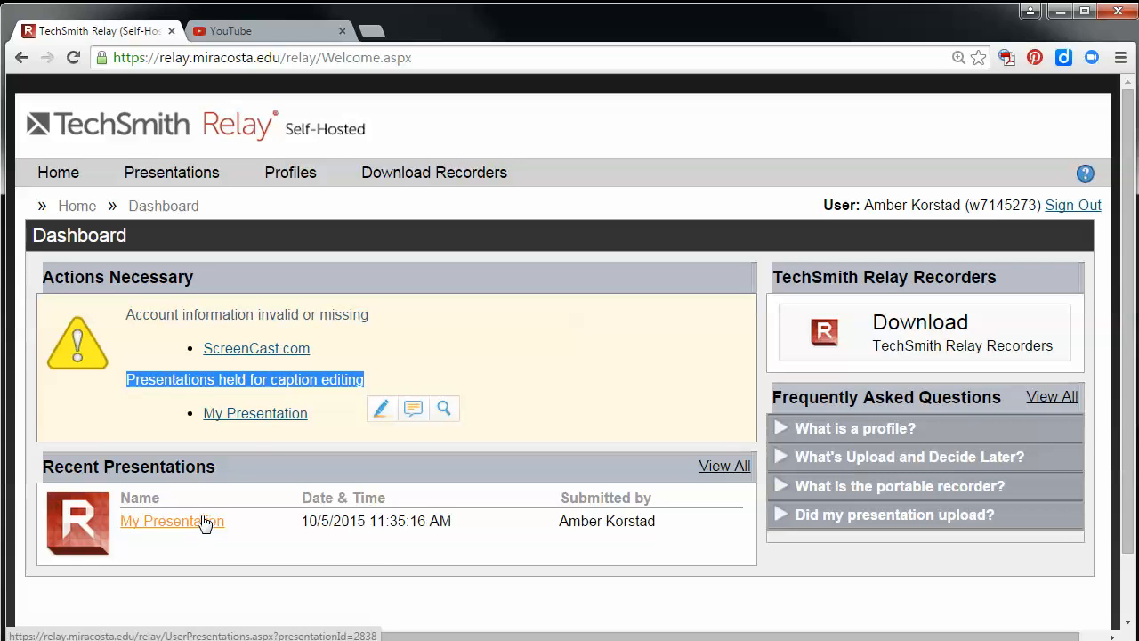
click(251, 426)
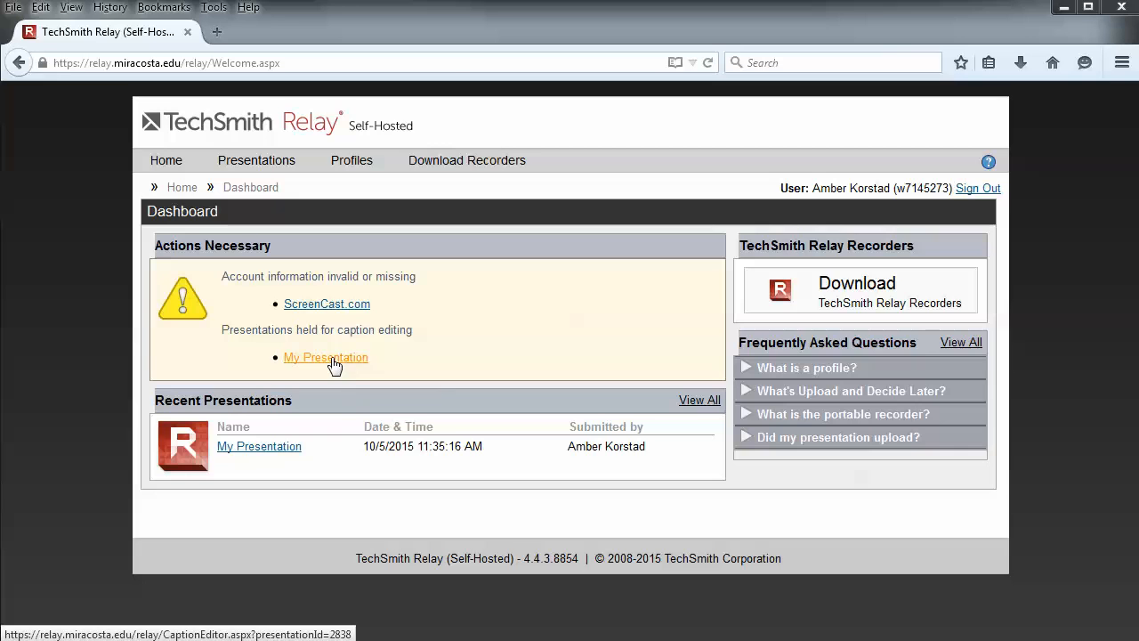
click(331, 358)
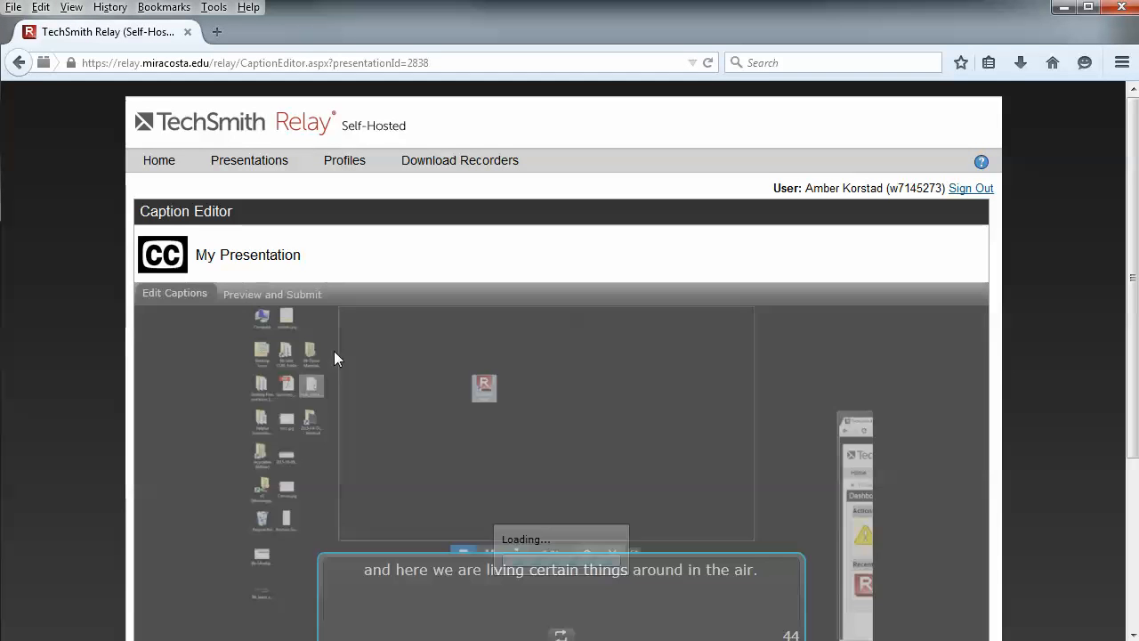
scroll(516, 347, down, 1)
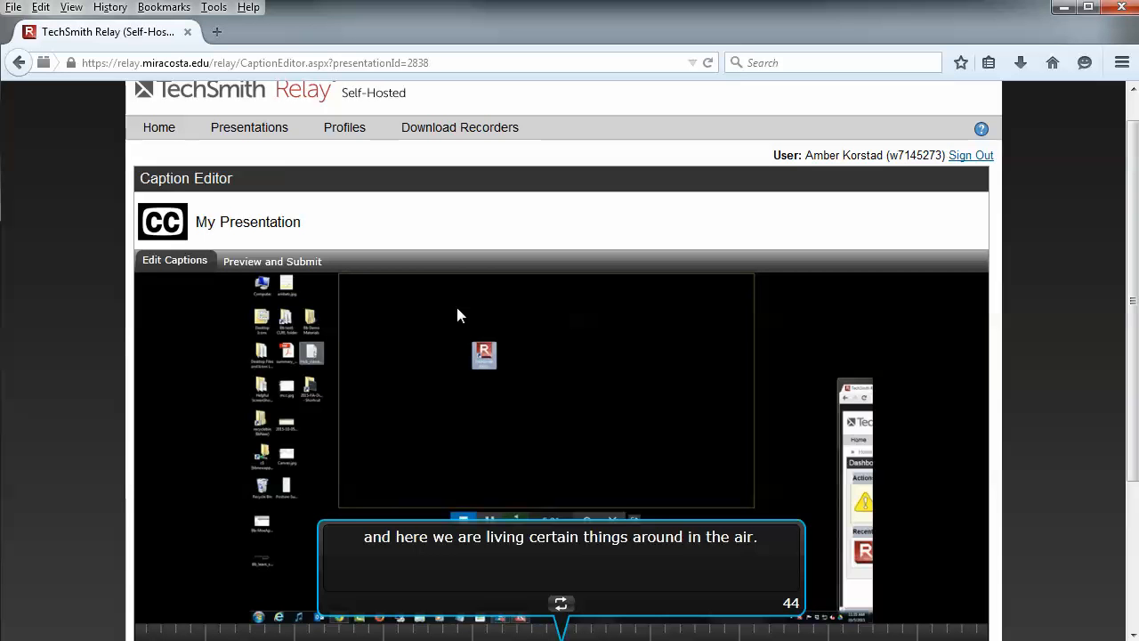
scroll(464, 320, down, 3)
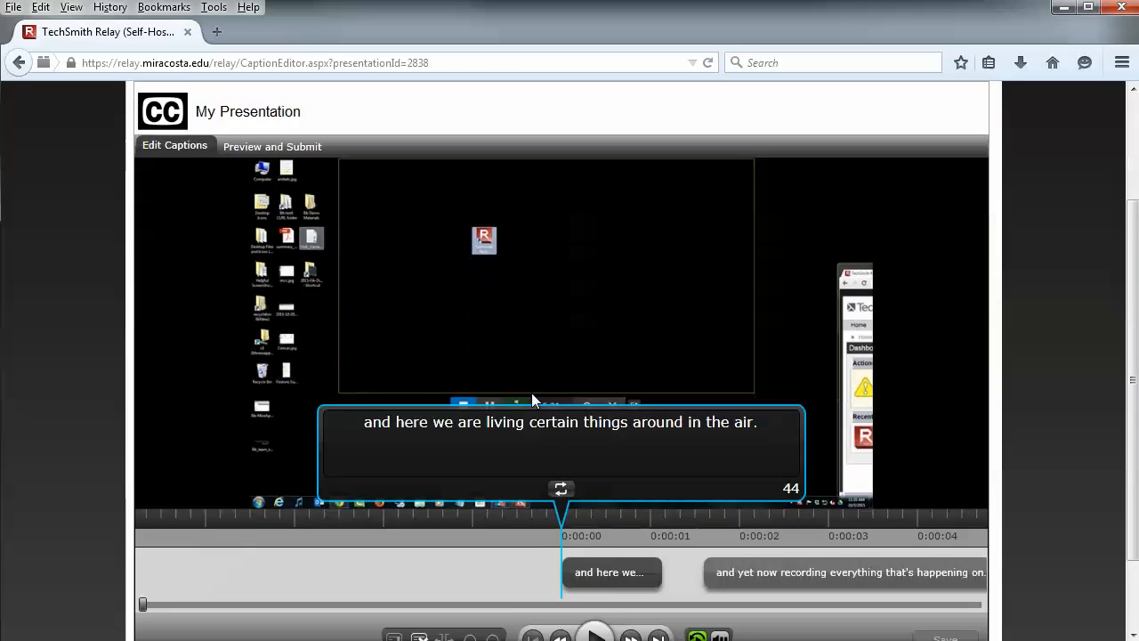
Play the first two captions, return to the first caption and play it again, pausing while it is shown
click(595, 587)
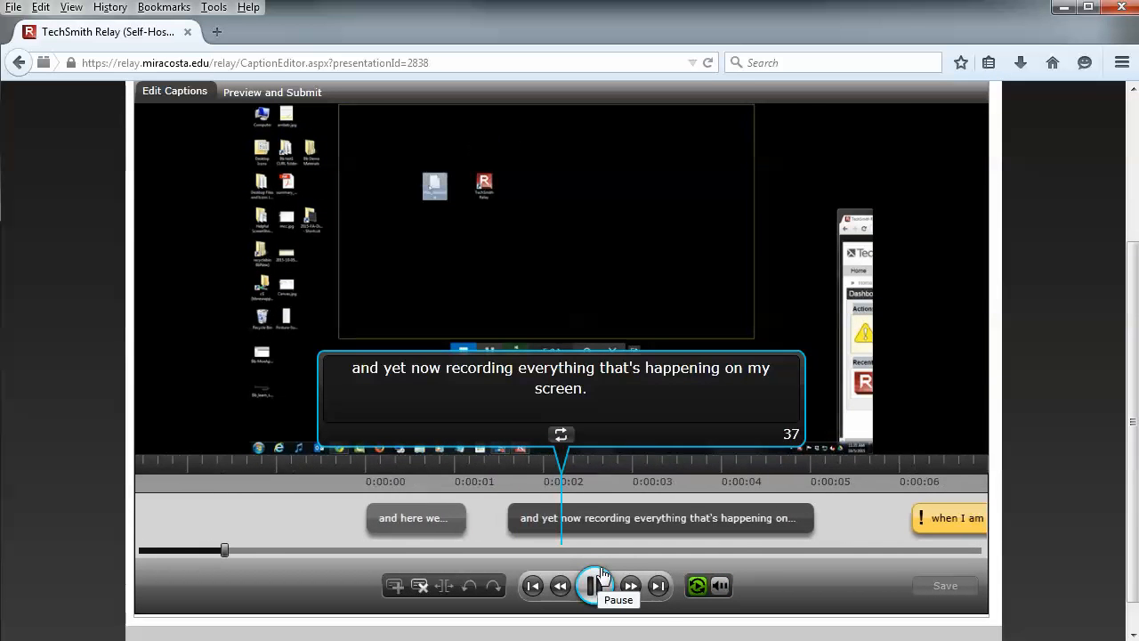
click(595, 587)
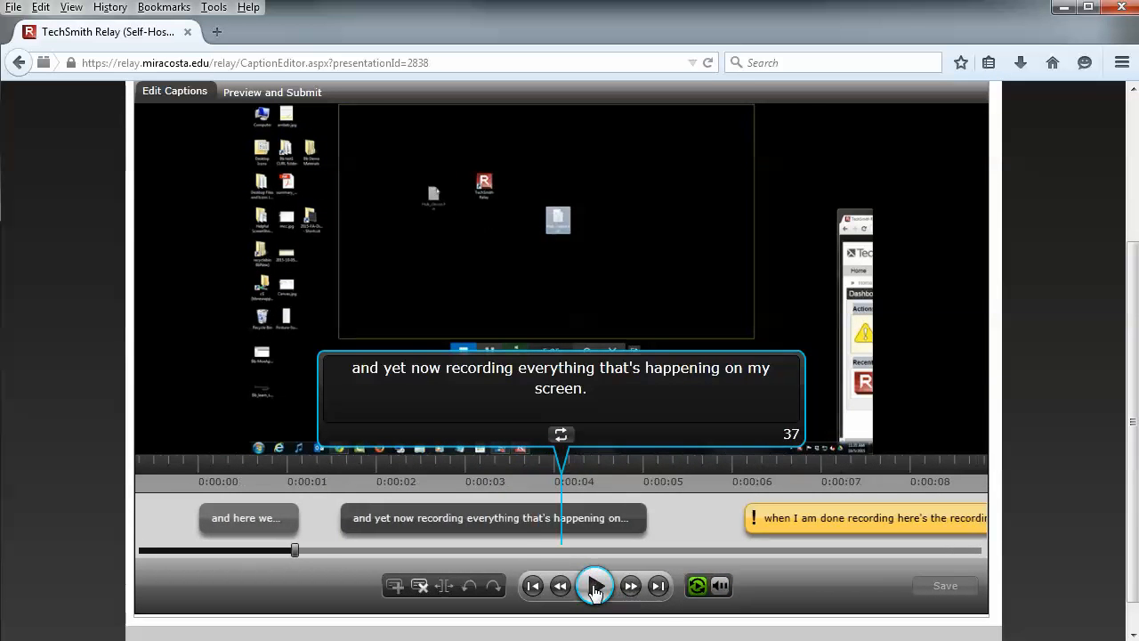
click(360, 368)
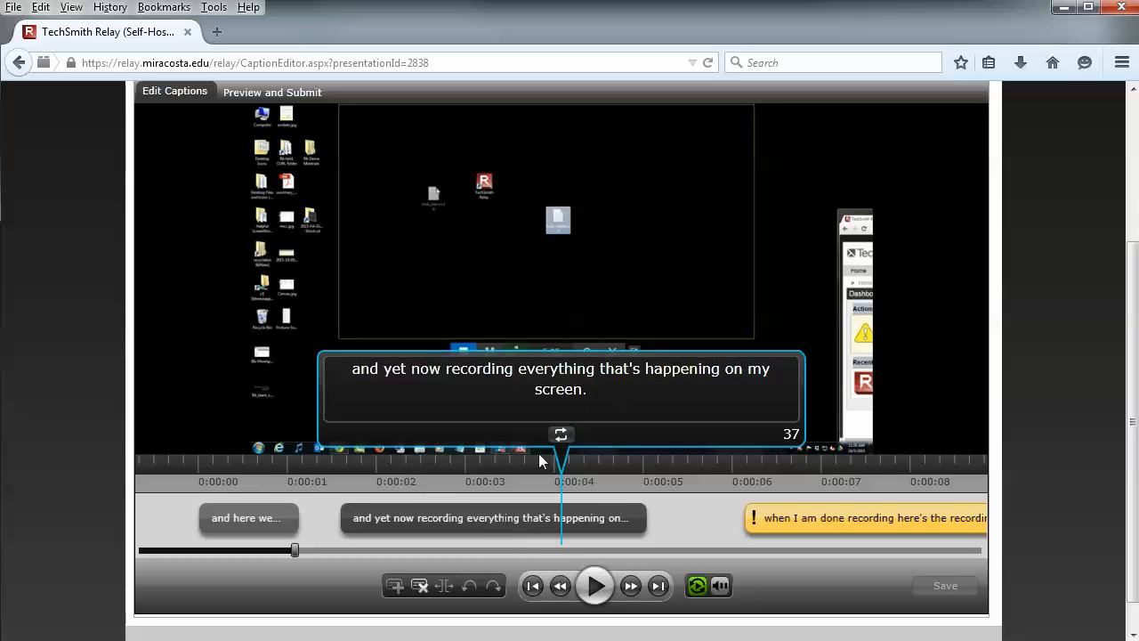
click(377, 520)
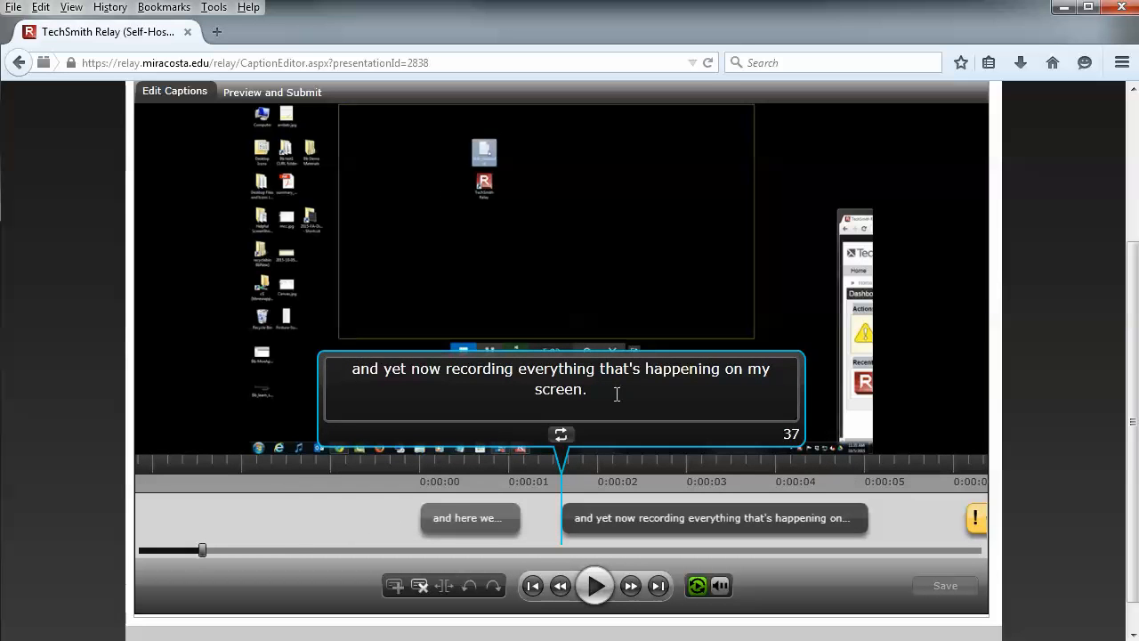
click(447, 519)
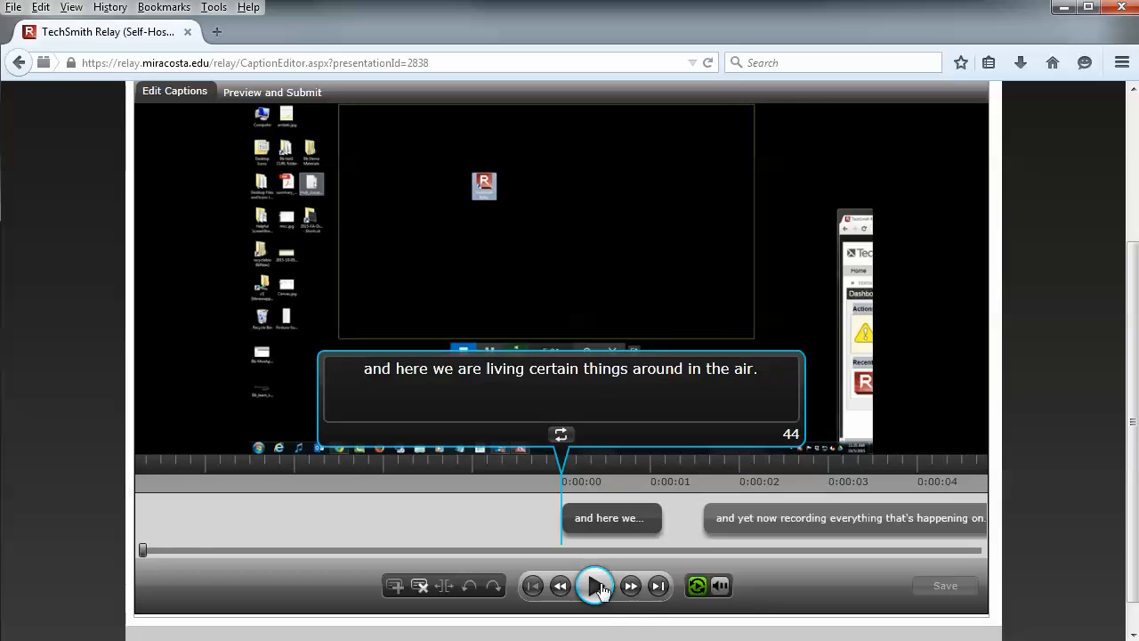
click(602, 592)
click(602, 593)
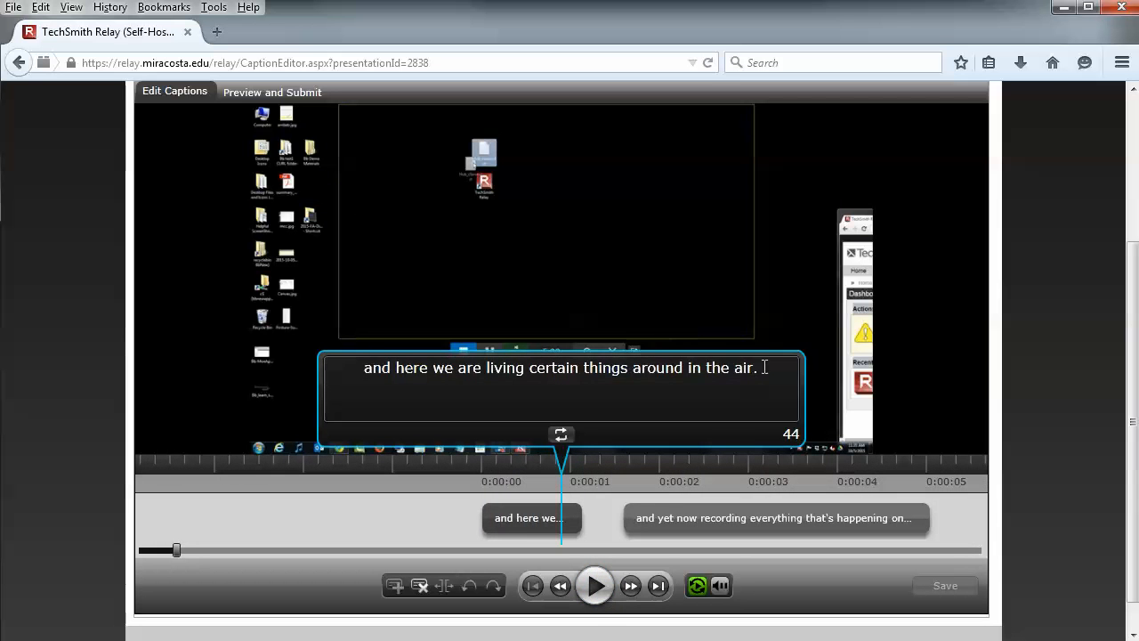
Replace the first caption's text with "This is my presentation."
drag(765, 367, 303, 383)
text(Thi is)
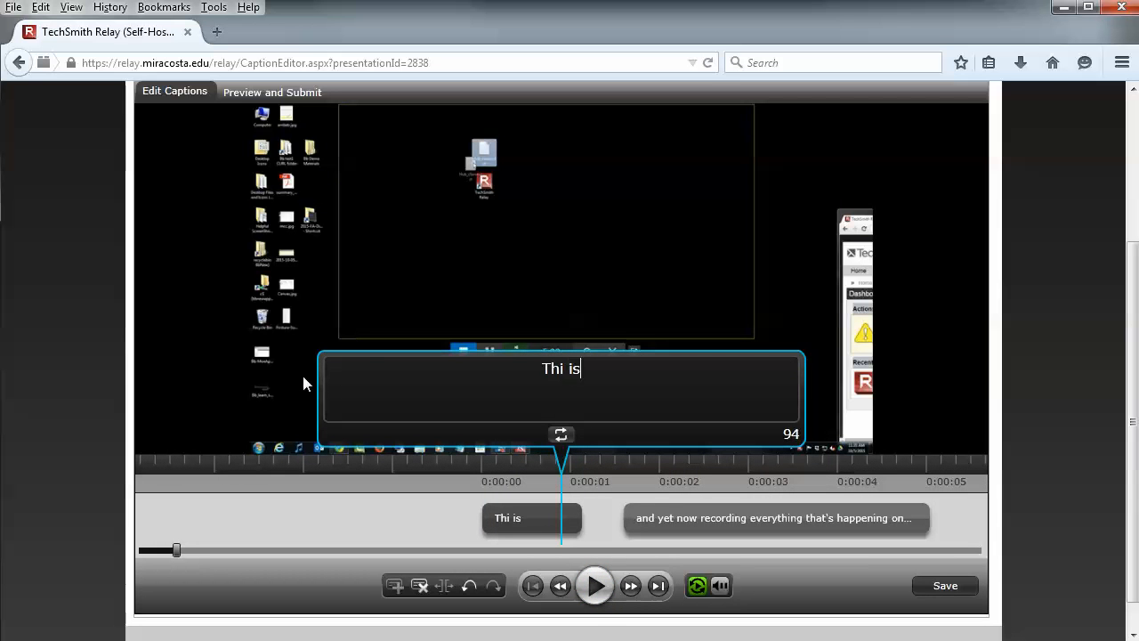
key(BackSpace)
key(BackSpace)
key(BackSpace)
text(s is my prese)
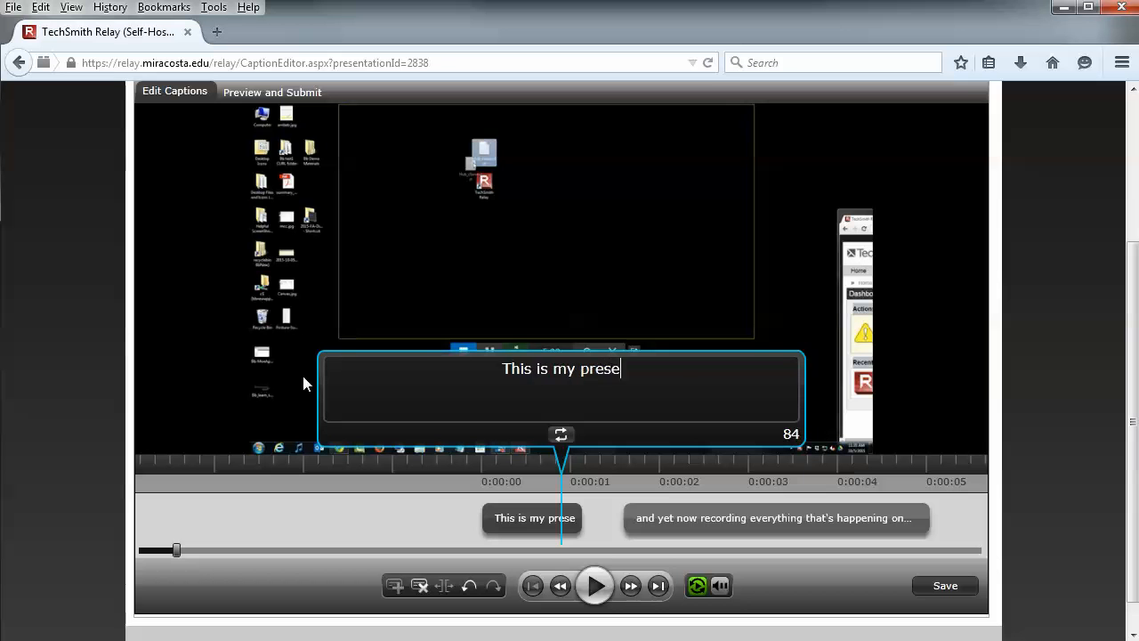
text(ntation.)
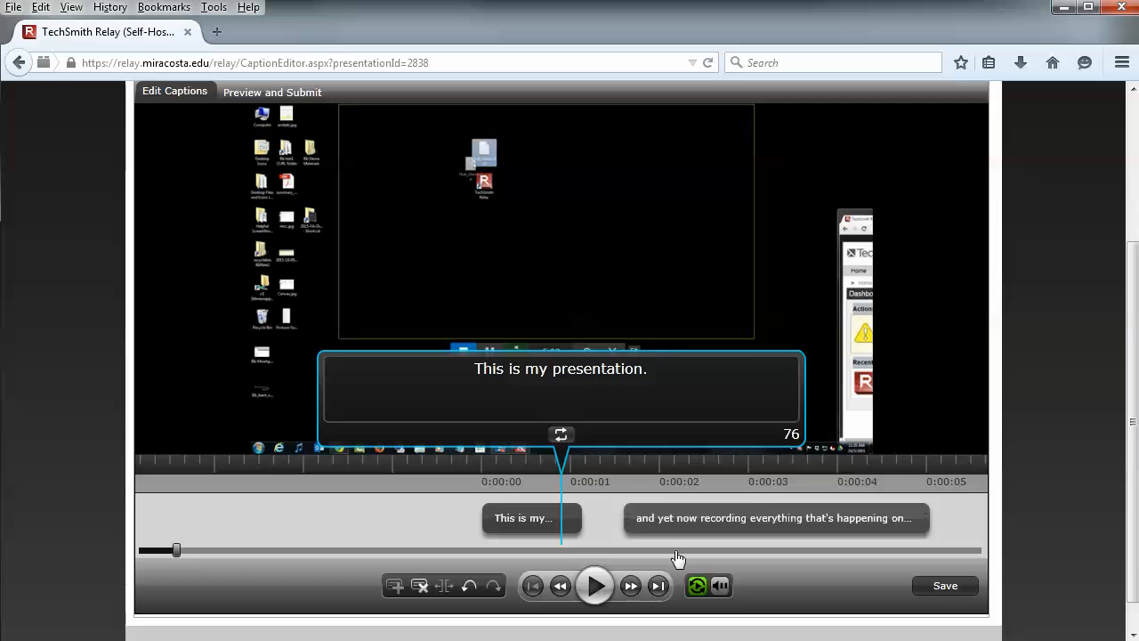
Replay the first caption, play on into the second caption, pause there and open its text for editing
click(565, 436)
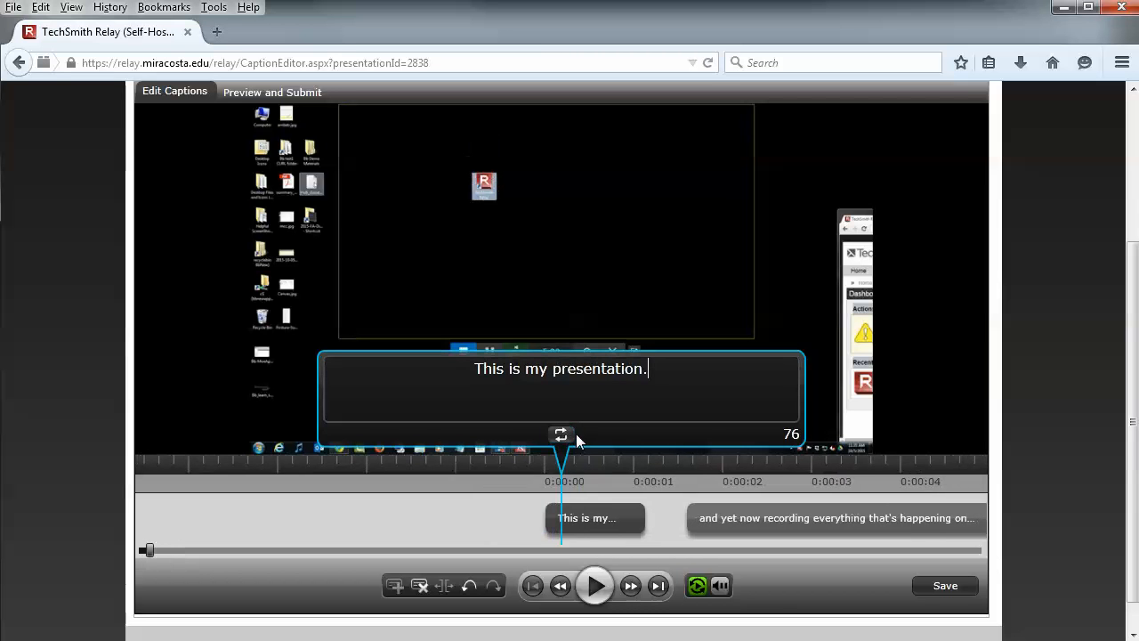
click(596, 588)
click(596, 588)
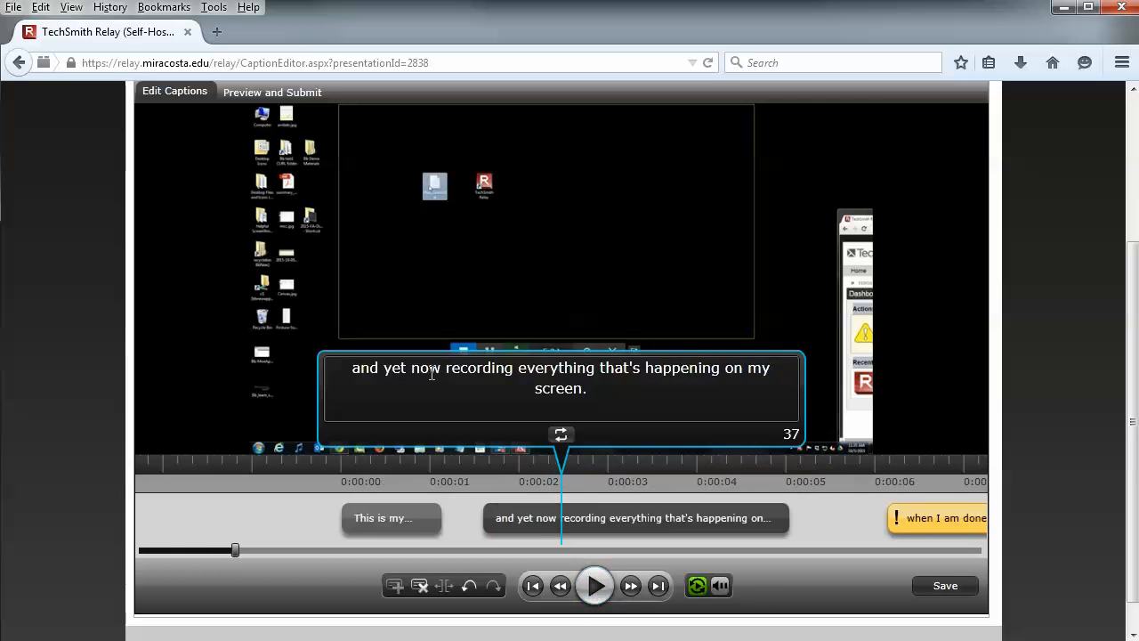
click(472, 394)
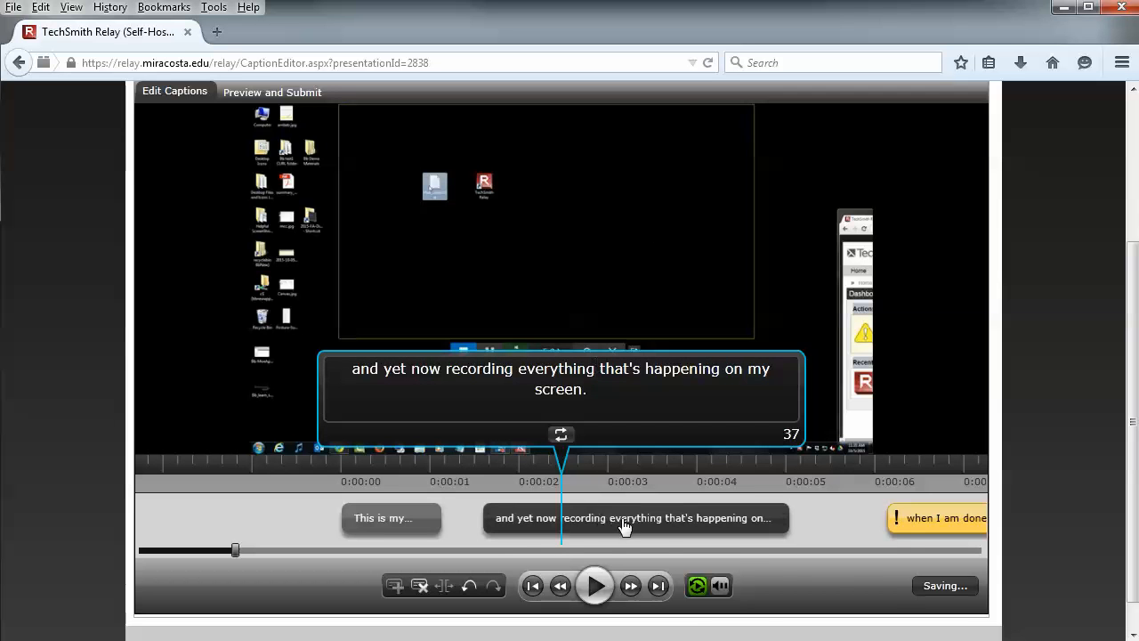
Open the caption preview, look over the caption list, publish the captioned presentation and check its processing status
scroll(789, 516, up, 3)
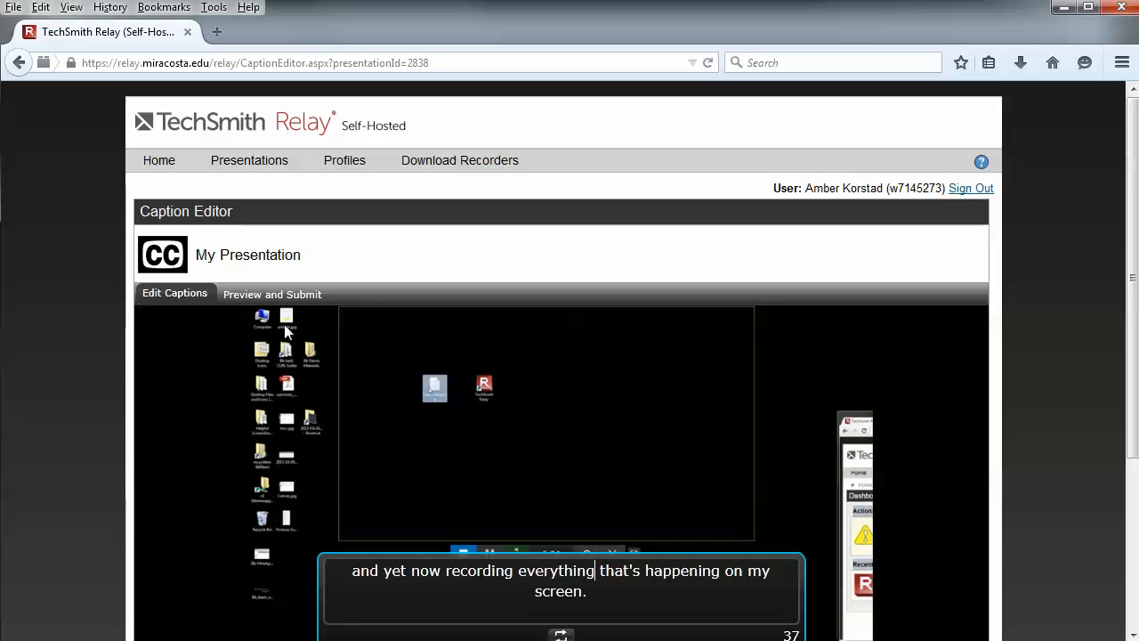
click(283, 294)
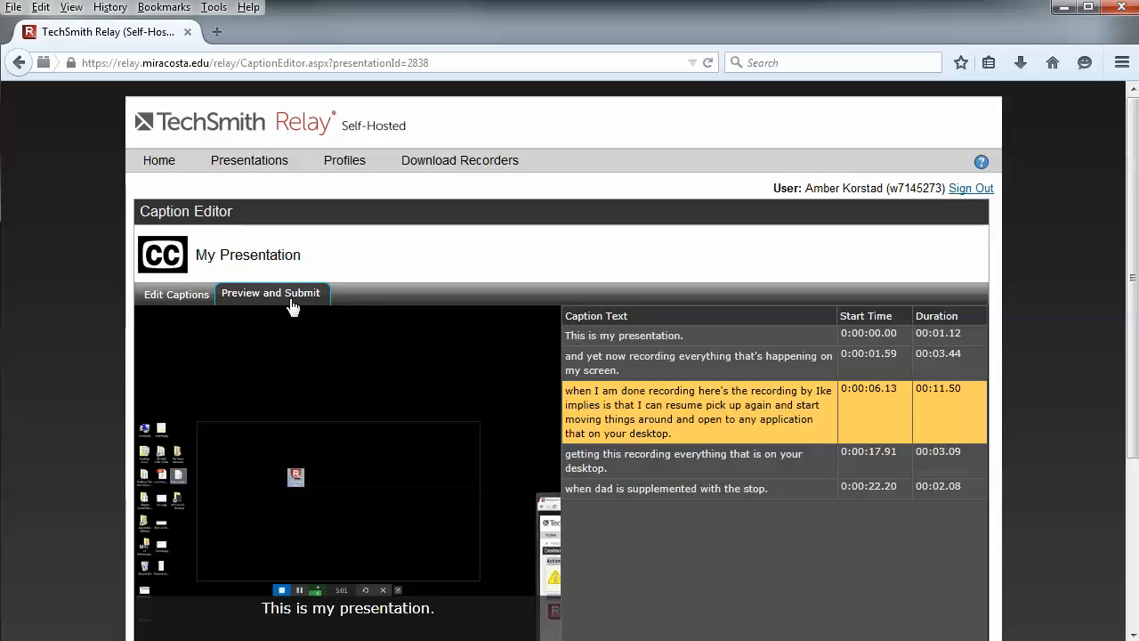
scroll(427, 333, down, 4)
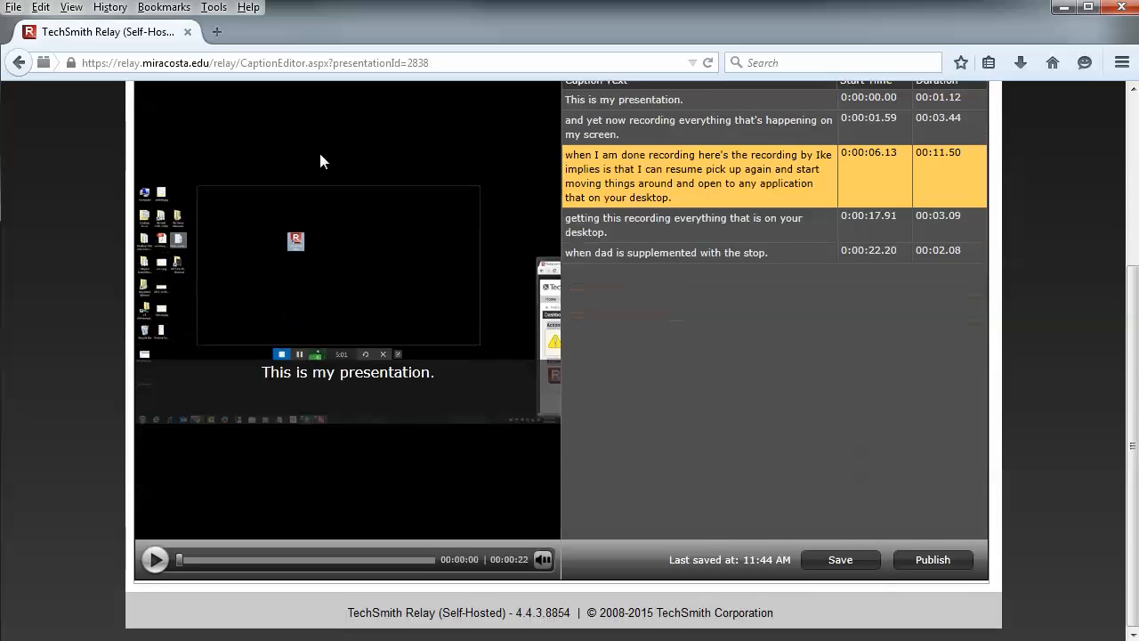
scroll(294, 178, up, 3)
scroll(234, 311, up, 1)
scroll(769, 330, down, 4)
click(924, 562)
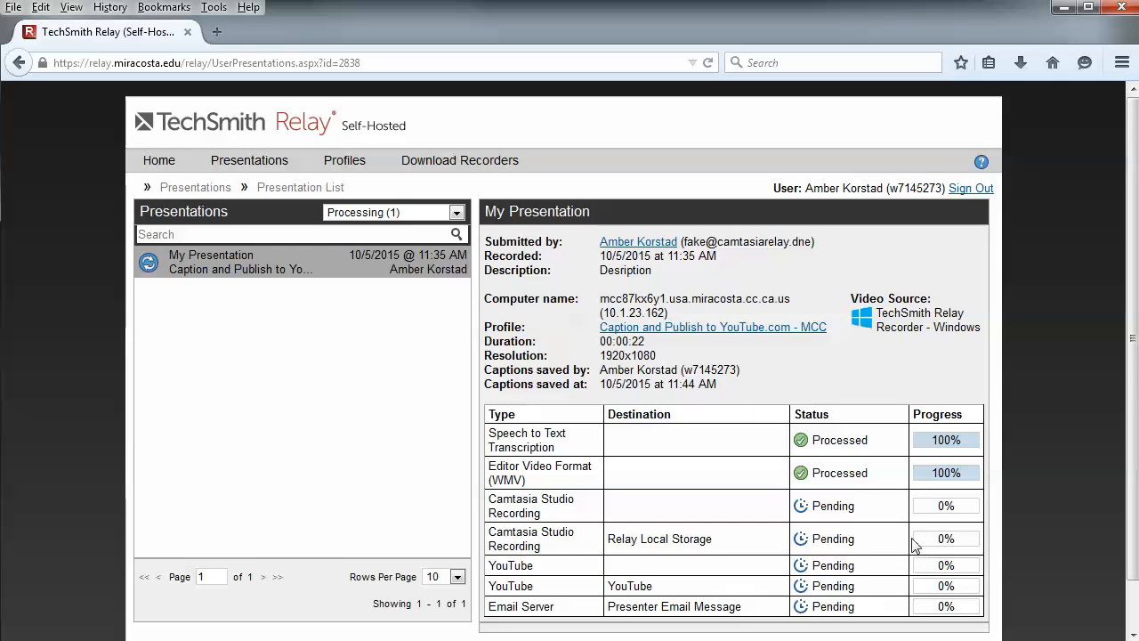
scroll(897, 529, down, 1)
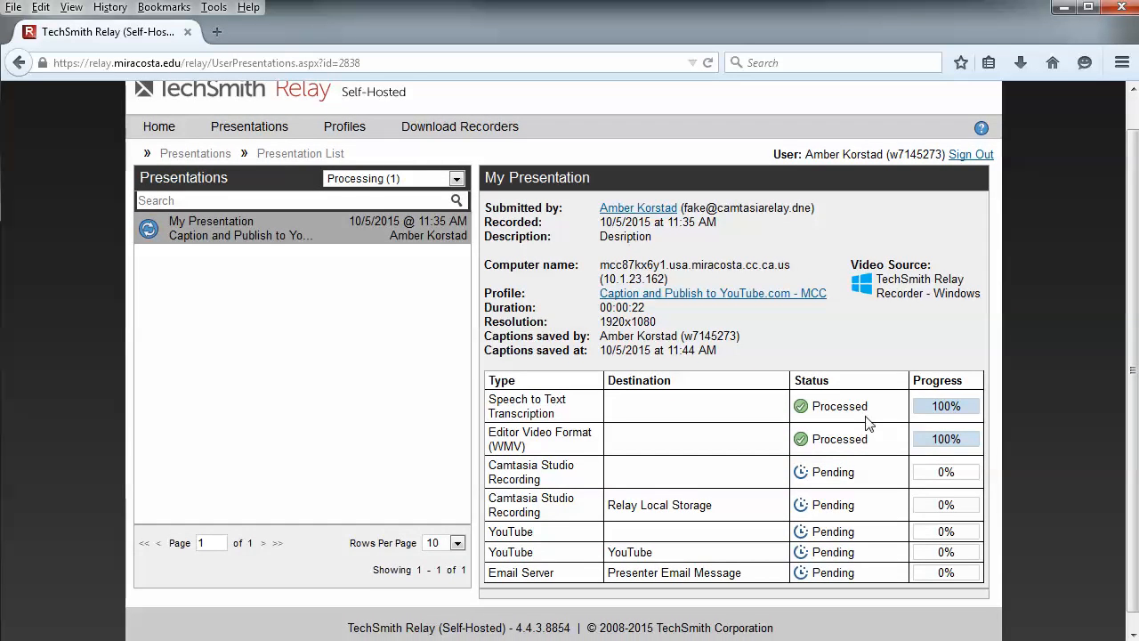
scroll(868, 423, down, 1)
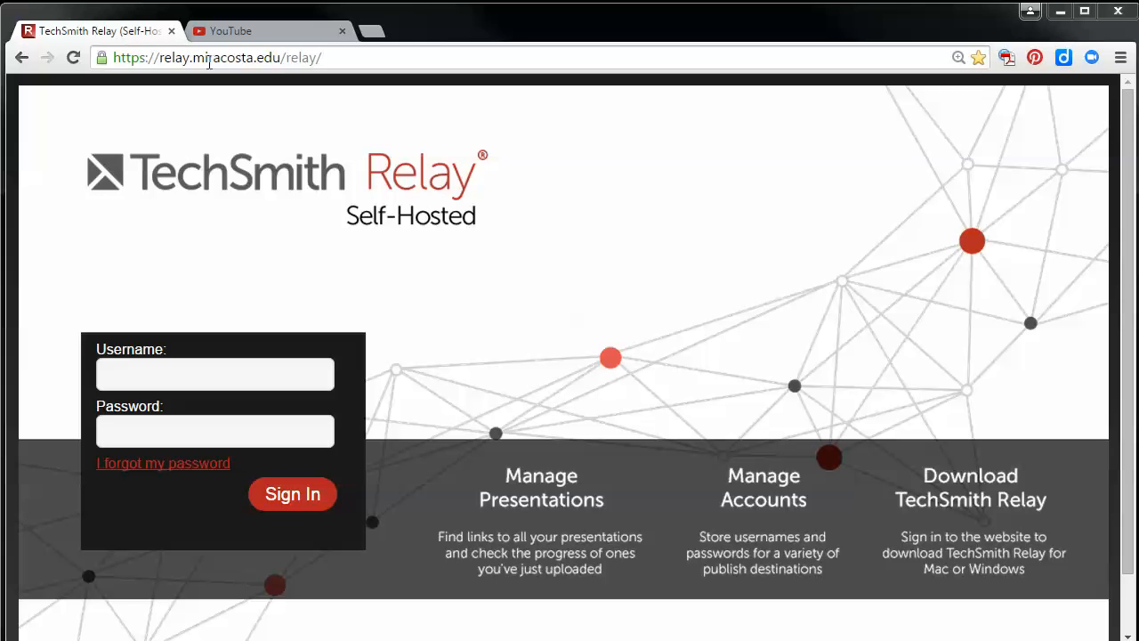
Try to sign in to the TechSmith Relay site with the account username and password
click(255, 382)
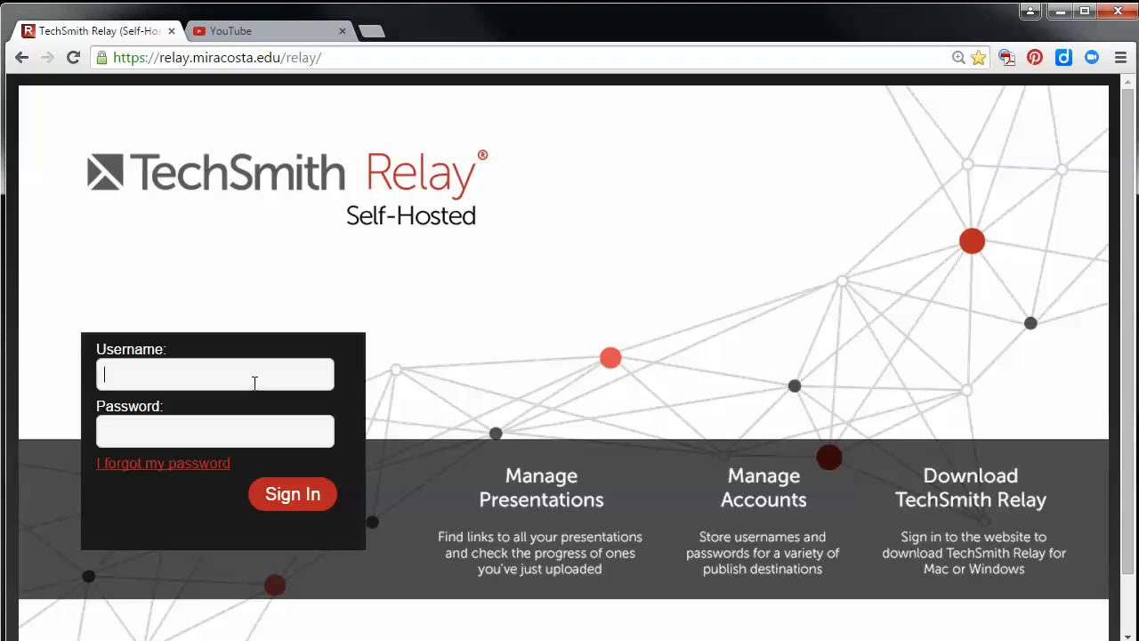
text(w7145273)
click(259, 431)
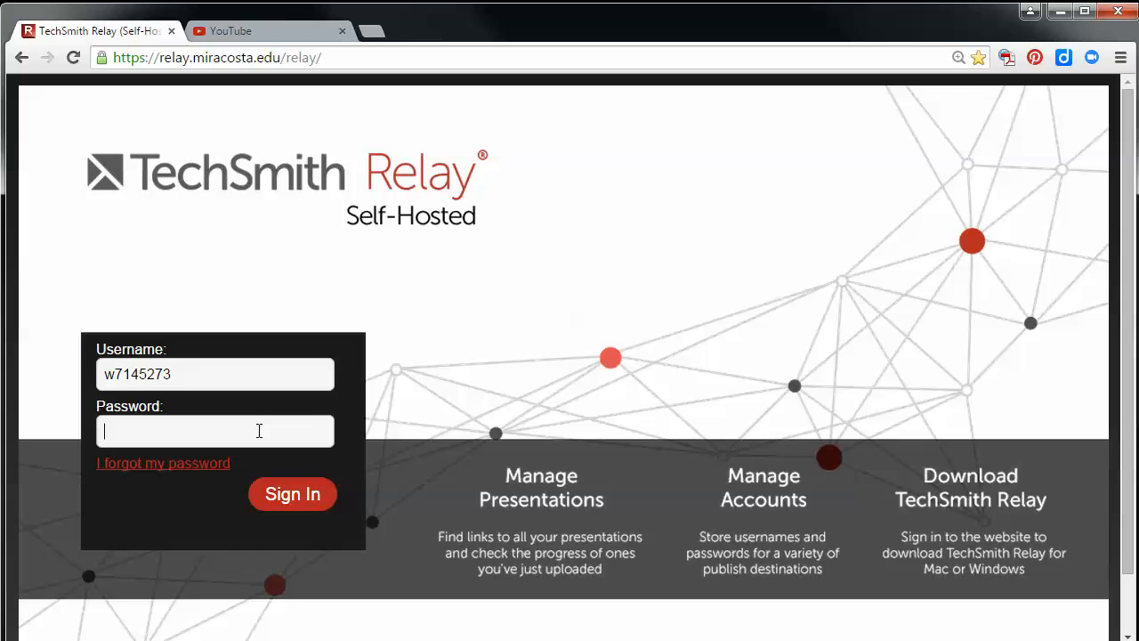
text(•••••••••)
key(Return)
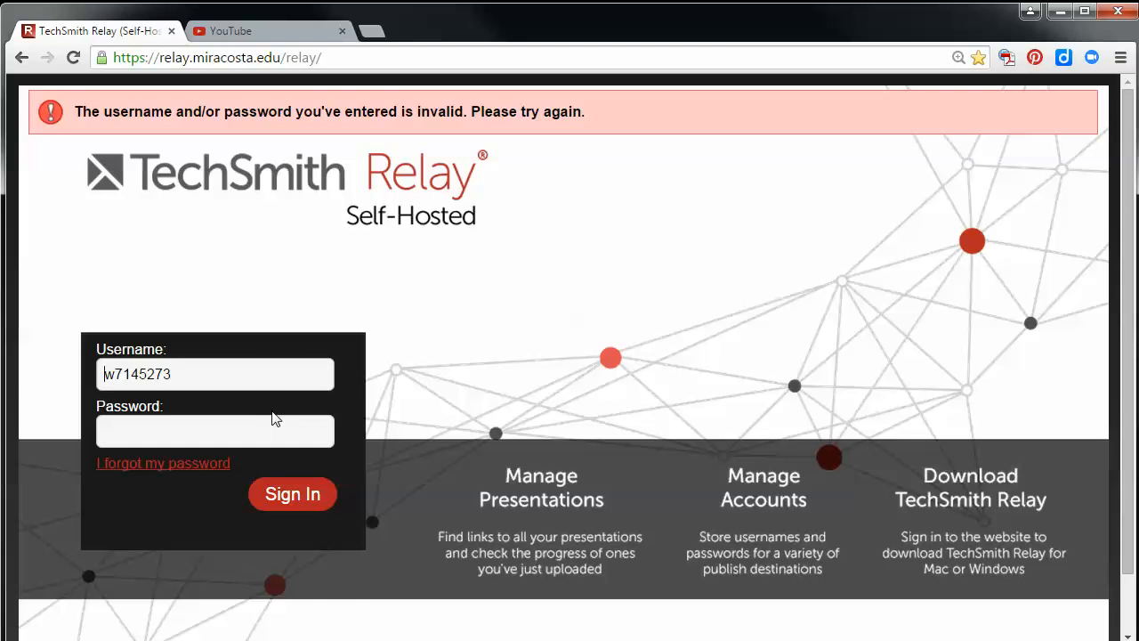
Re-enter the account password and sign in to TechSmith Relay again
click(333, 433)
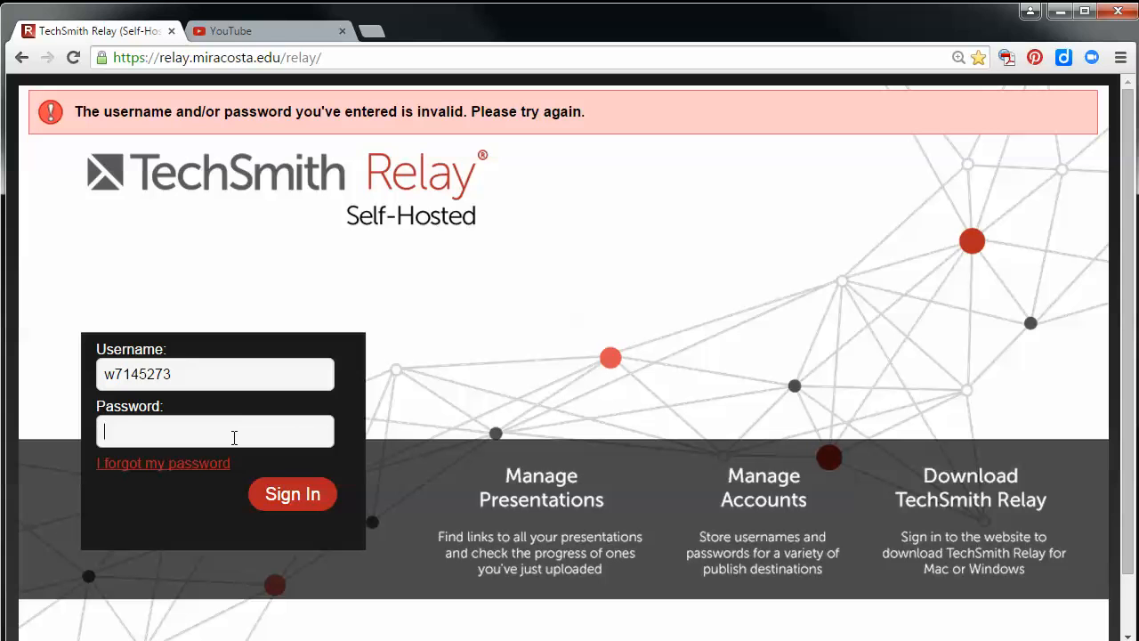
text(•••••••••)
key(Return)
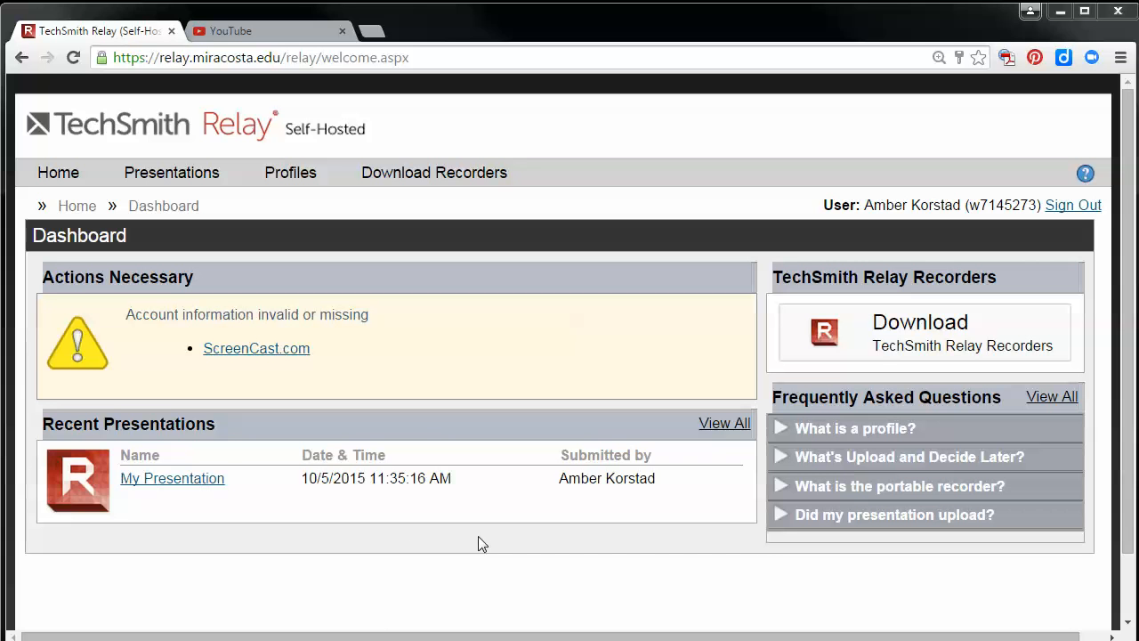
Open My Presentation's details from the recent presentations and view its published YouTube video
click(160, 485)
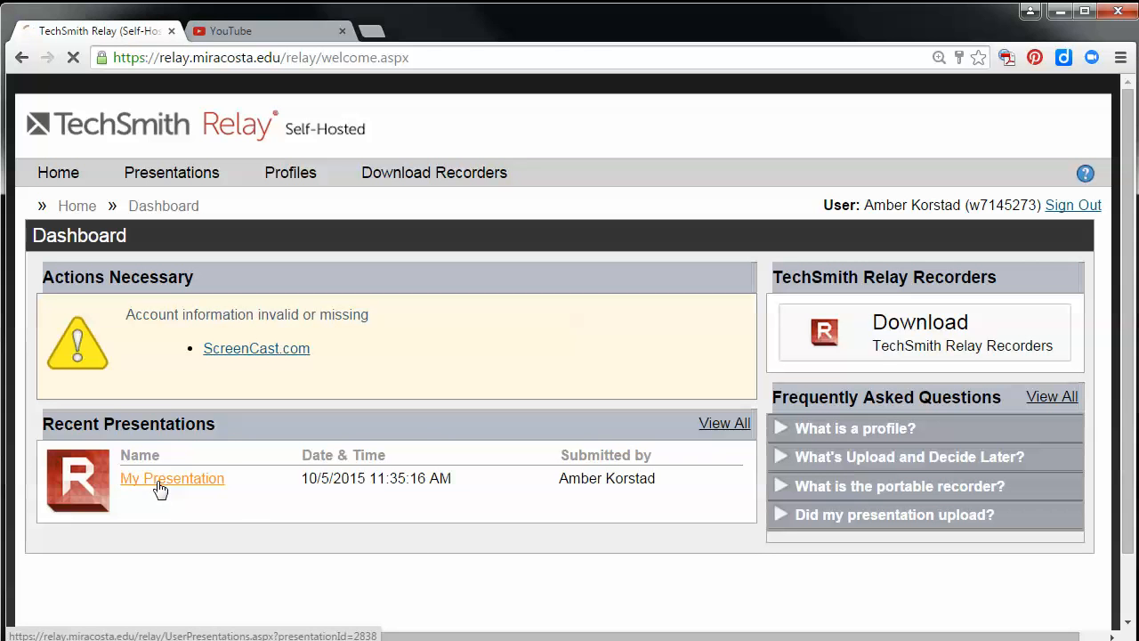
scroll(902, 155, down, 3)
scroll(902, 156, down, 1)
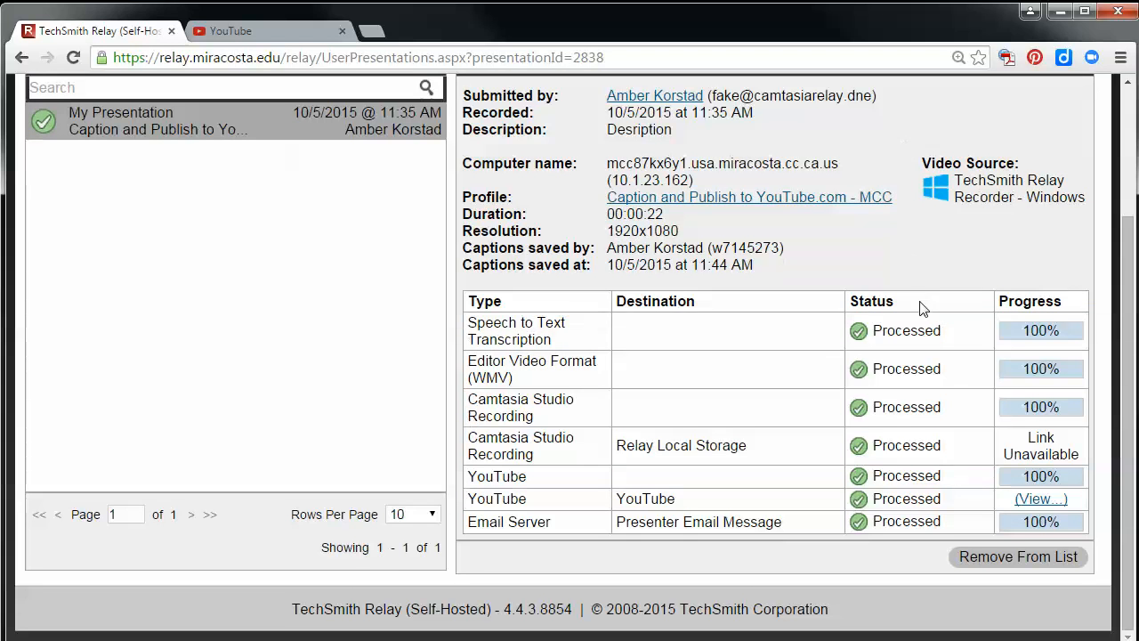
click(1034, 504)
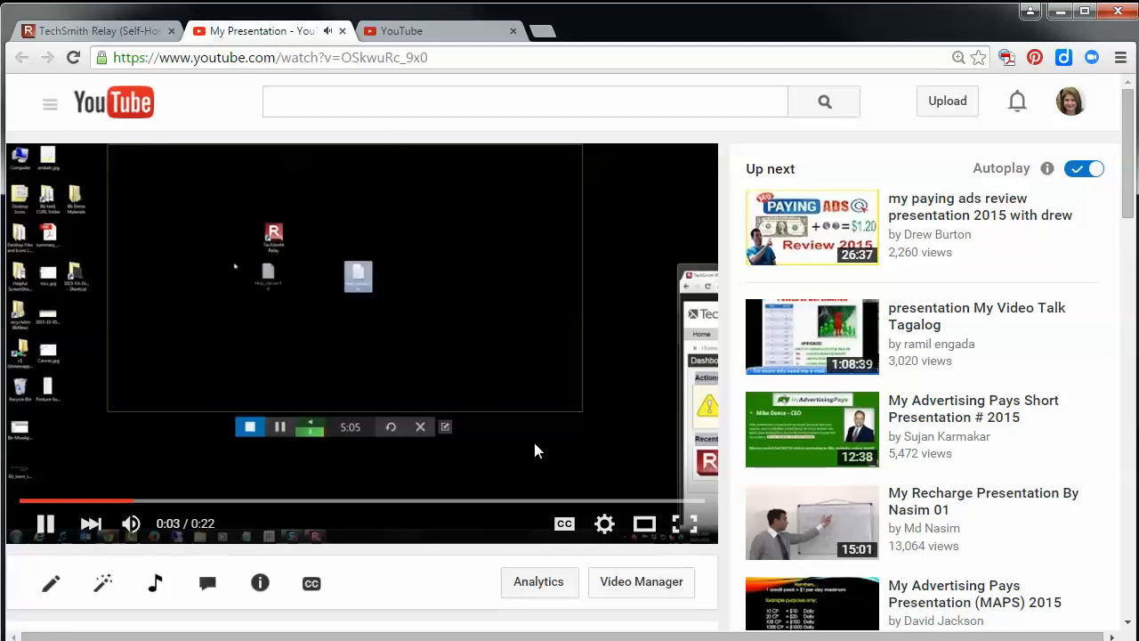
Pause the My Presentation video, show its sharing options and copy the youtu.be share link
click(45, 527)
scroll(381, 413, down, 4)
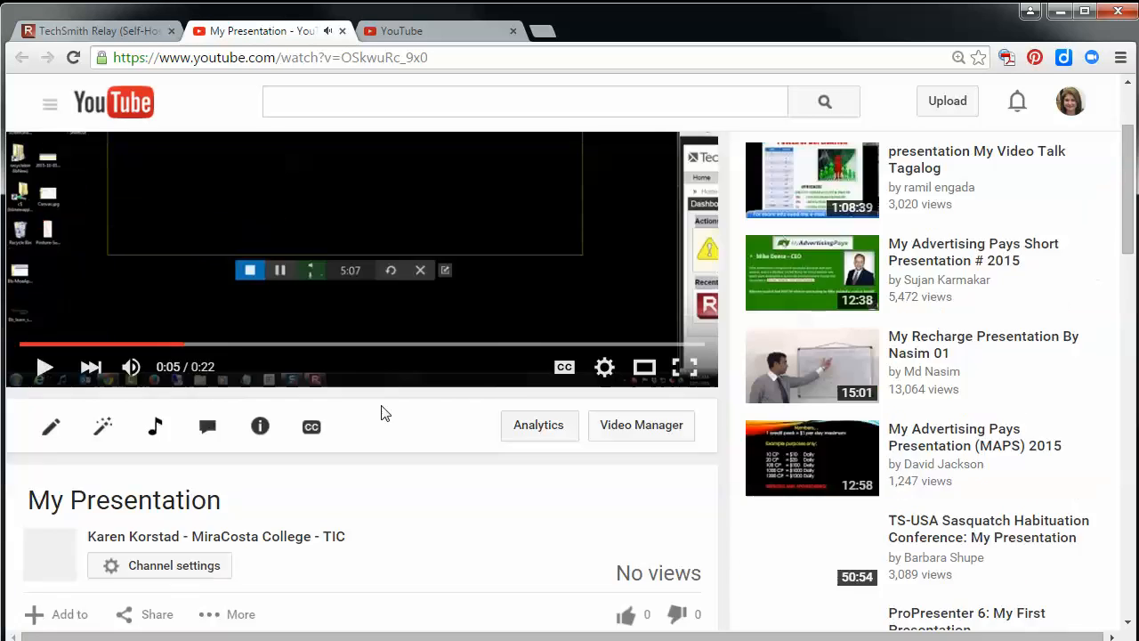
click(160, 403)
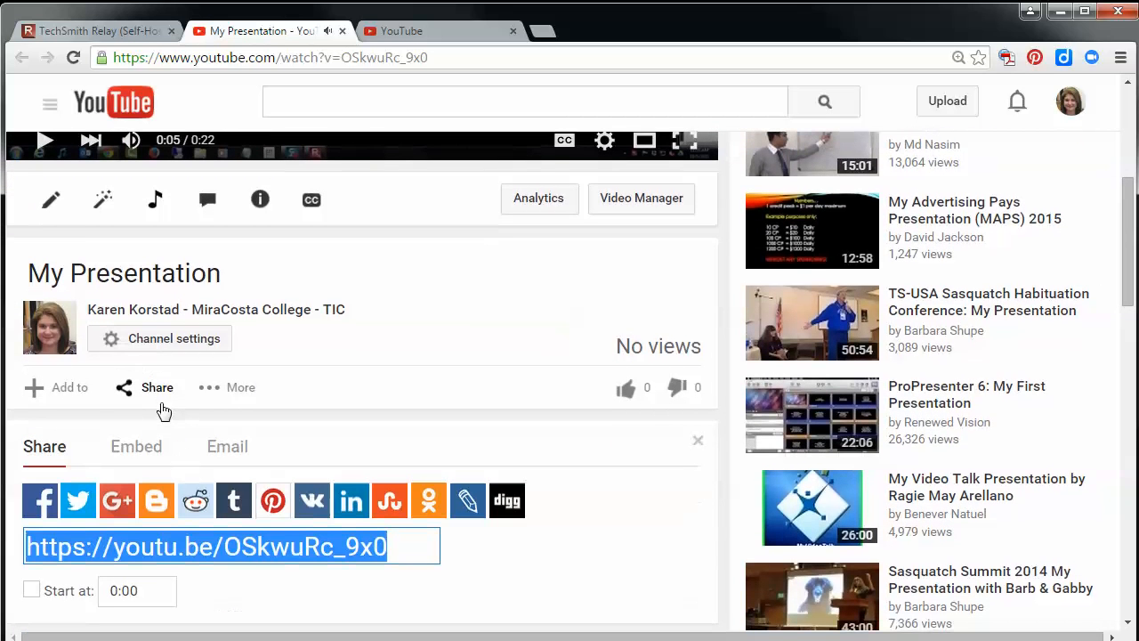
drag(420, 549, 27, 549)
right_click(238, 566)
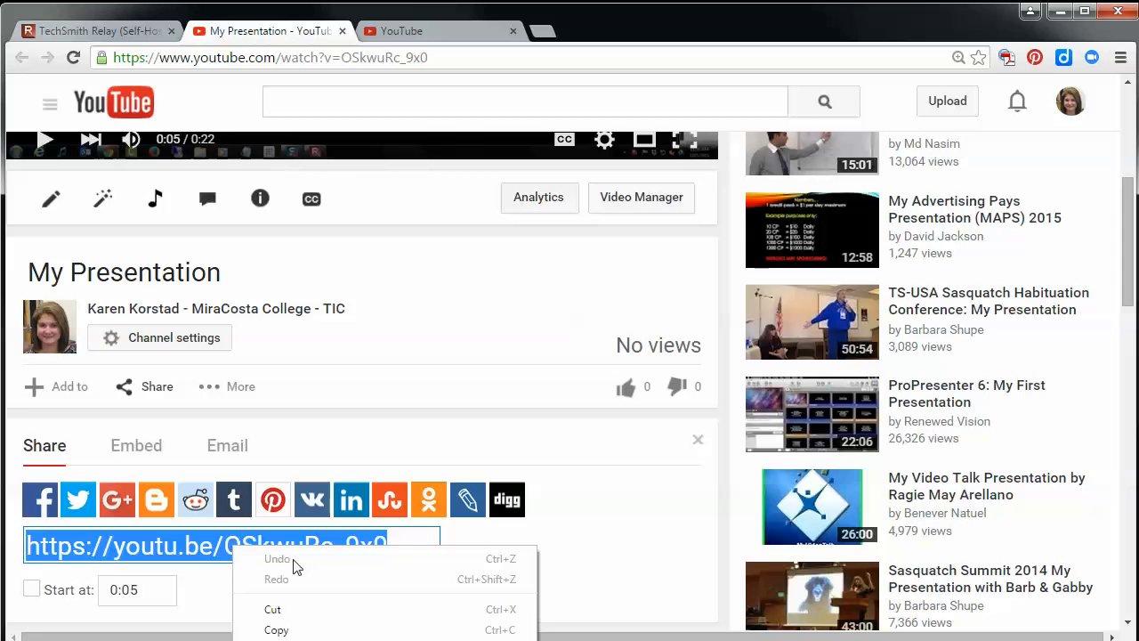
click(311, 630)
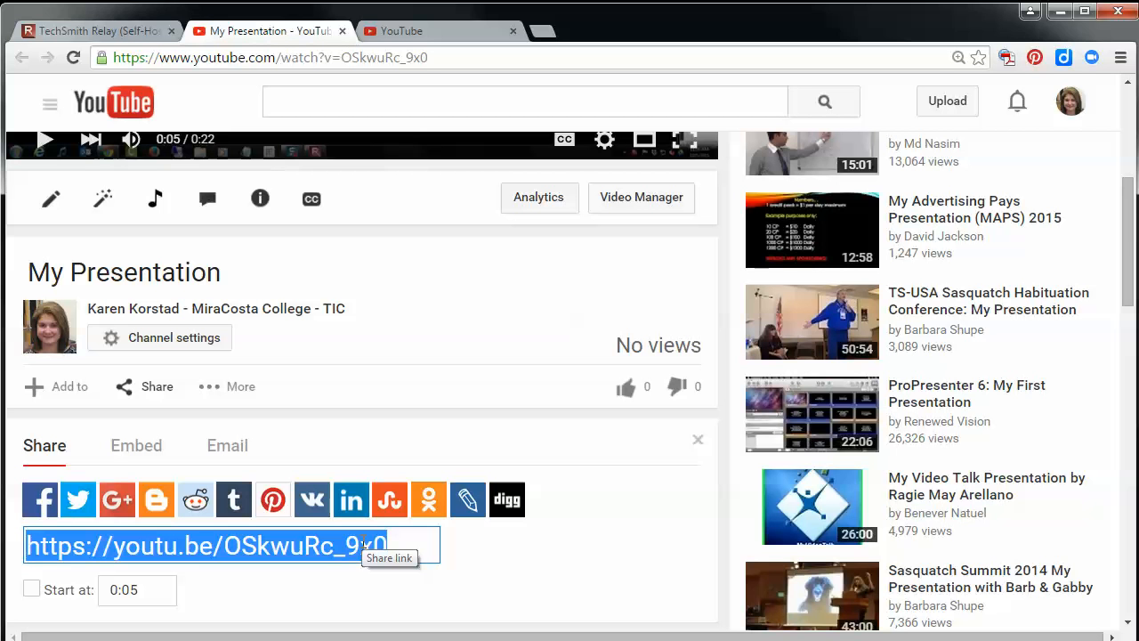
Return to the YouTube home page, go to Creator Studio and open the My Presentation video from there
scroll(318, 257, up, 2)
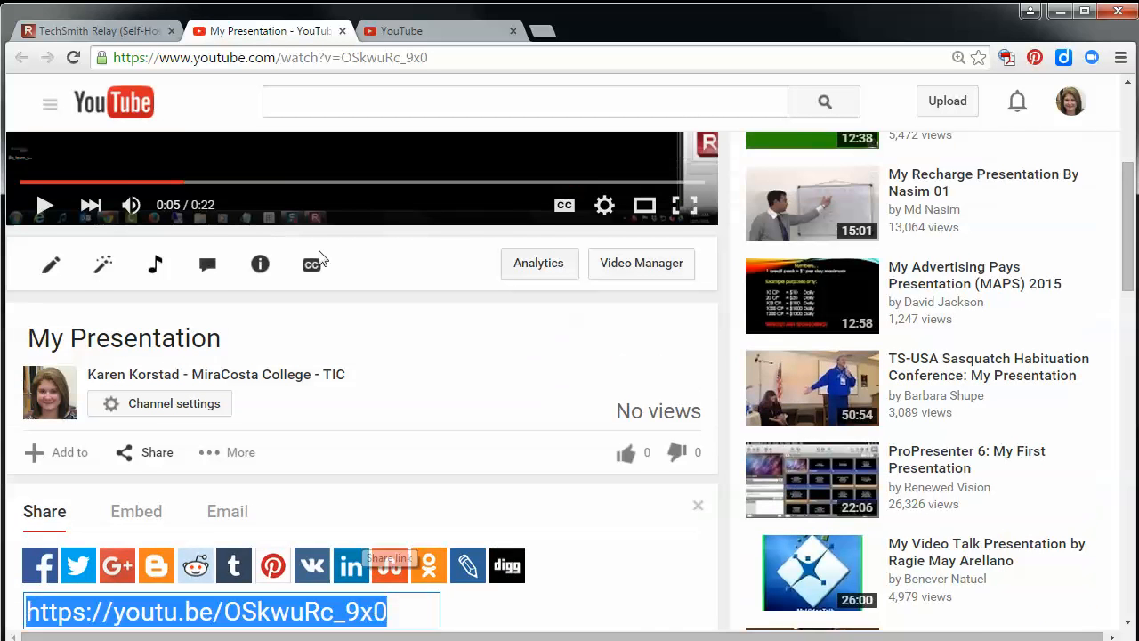
click(428, 30)
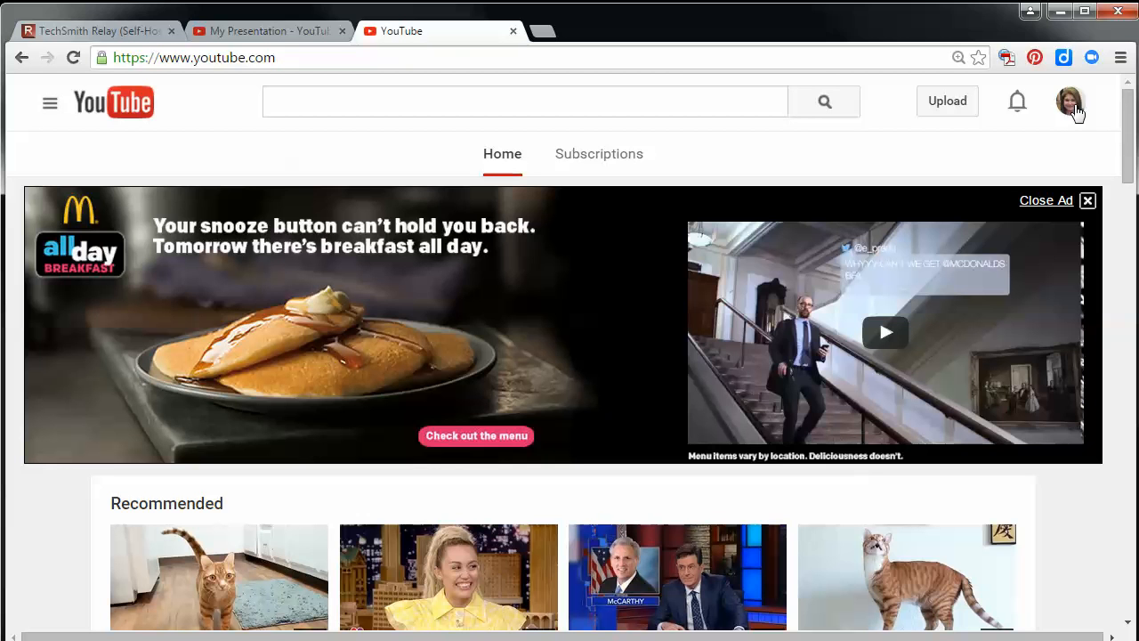
click(1077, 111)
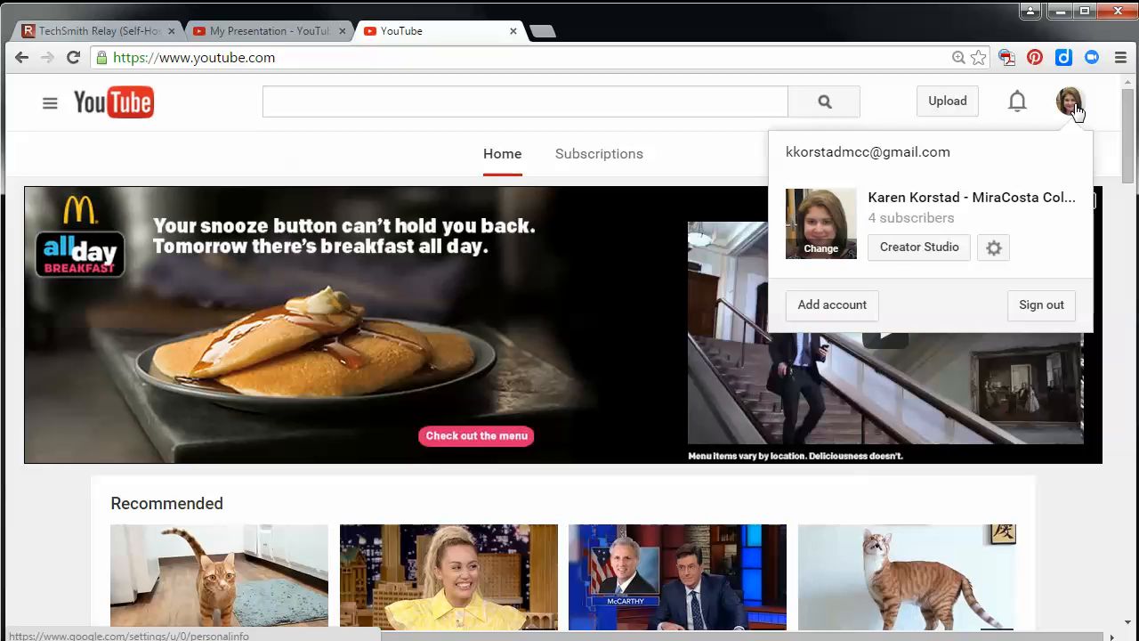
click(889, 255)
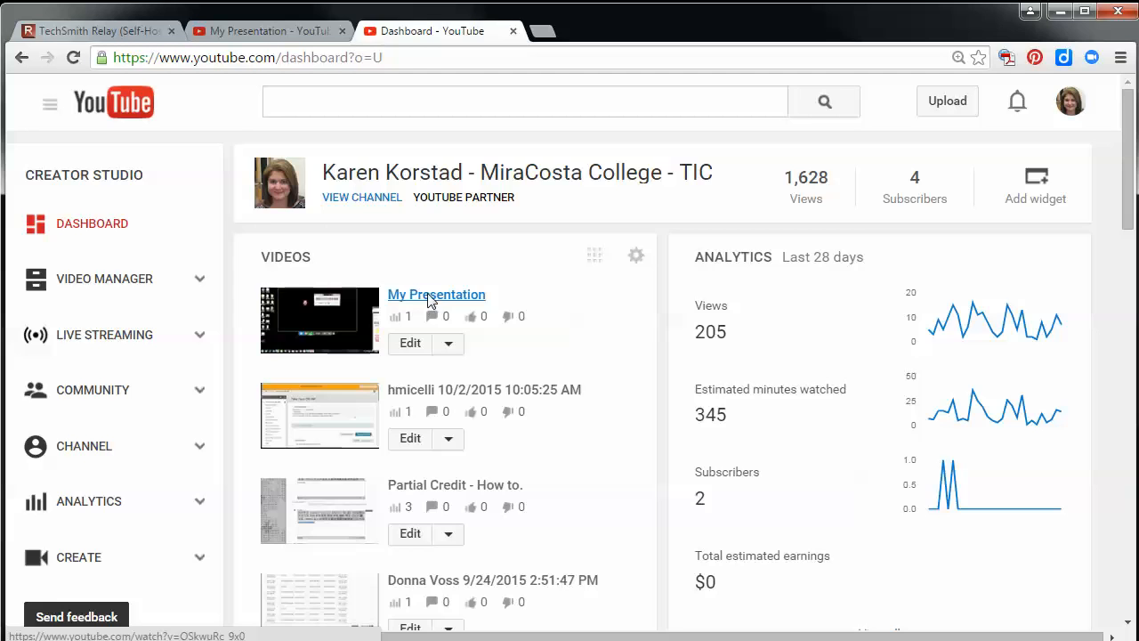
click(424, 297)
Show the sharing options of the video opened from Creator Studio and select its whole share link
scroll(160, 356, down, 3)
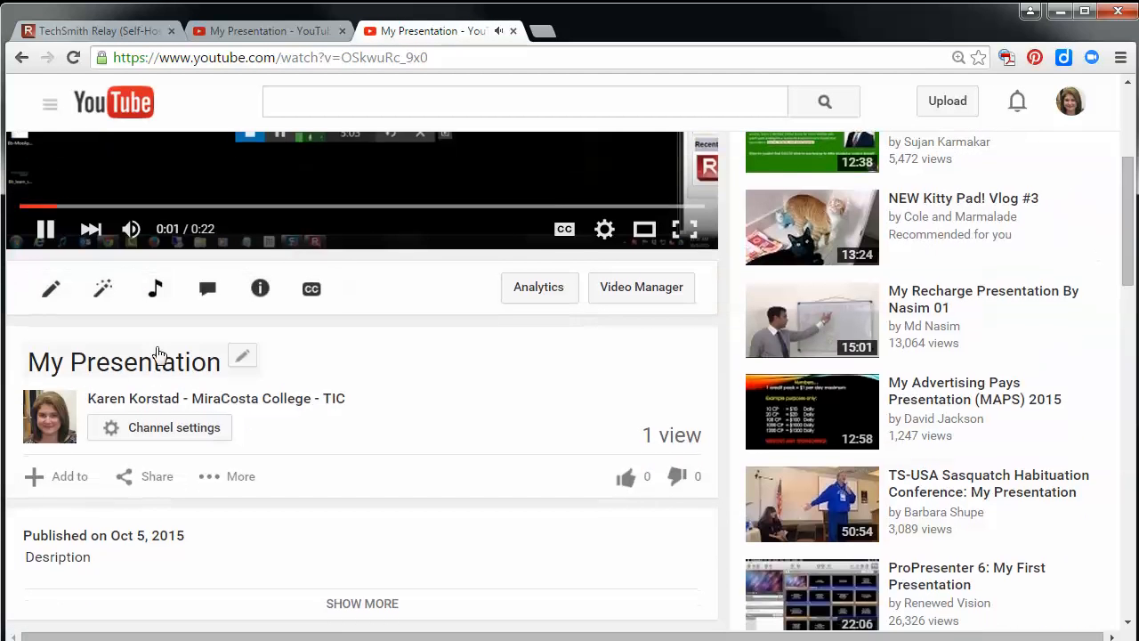
click(152, 479)
scroll(169, 506, down, 2)
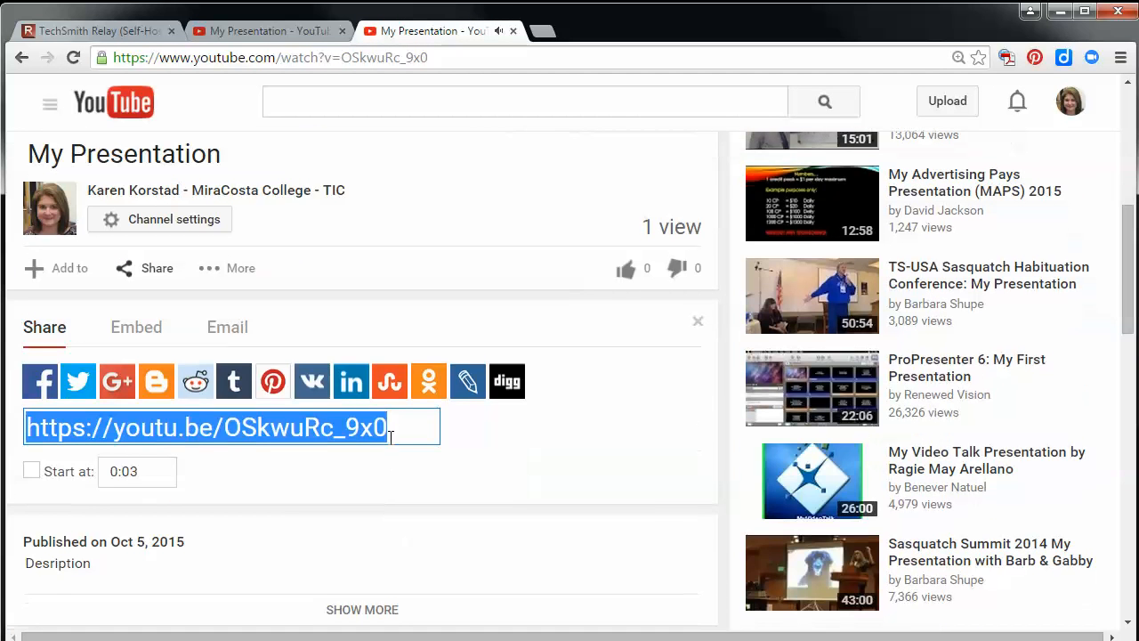
click(400, 429)
drag(400, 429, 25, 429)
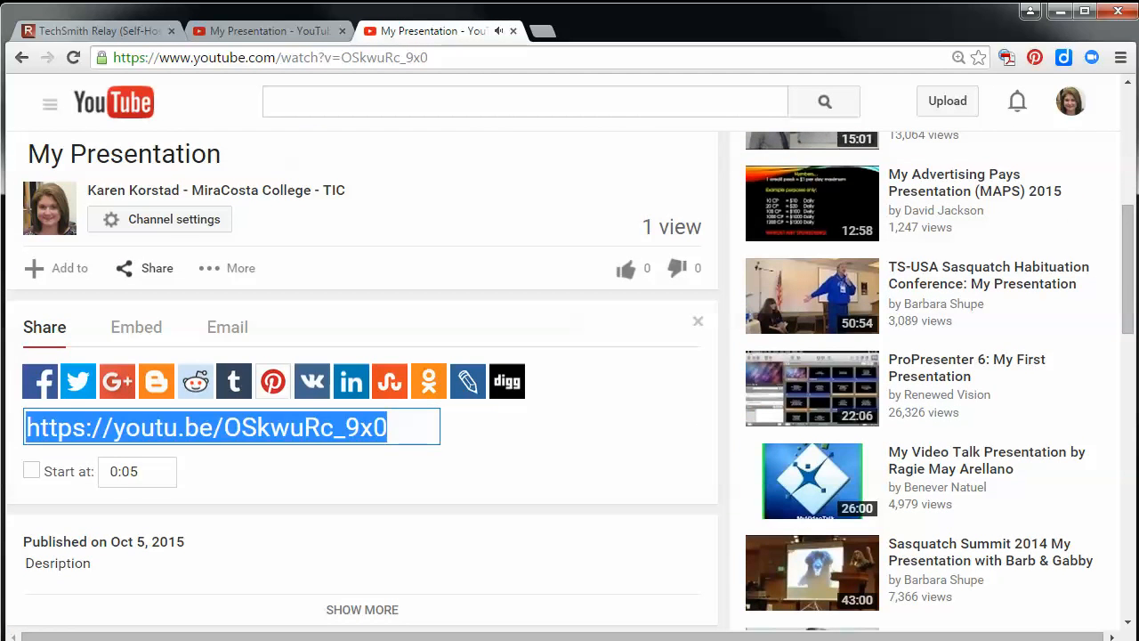